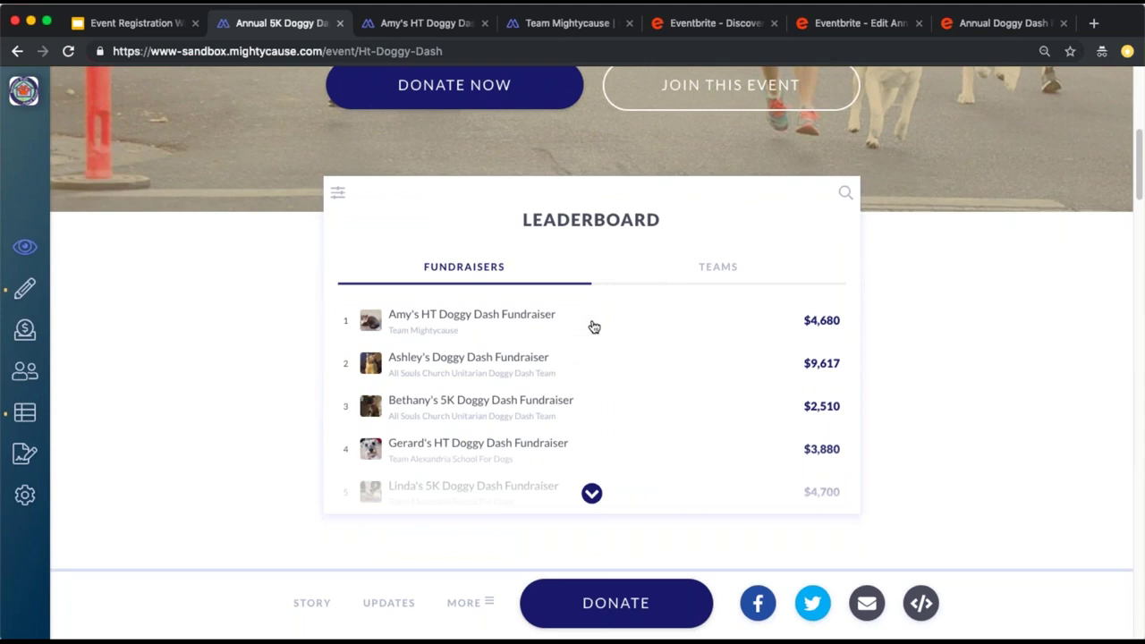
# Review the Teams leaderboard, Amy's fundraiser and Team Mightycause's live page, then the event story
pyautogui.click(706, 266)
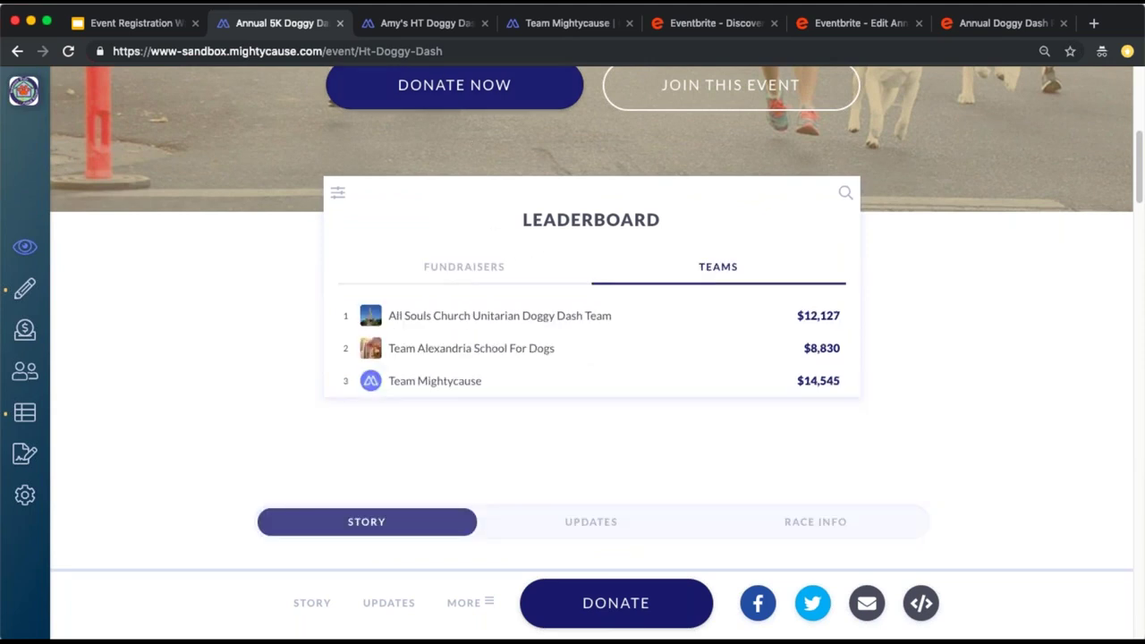
pyautogui.click(430, 27)
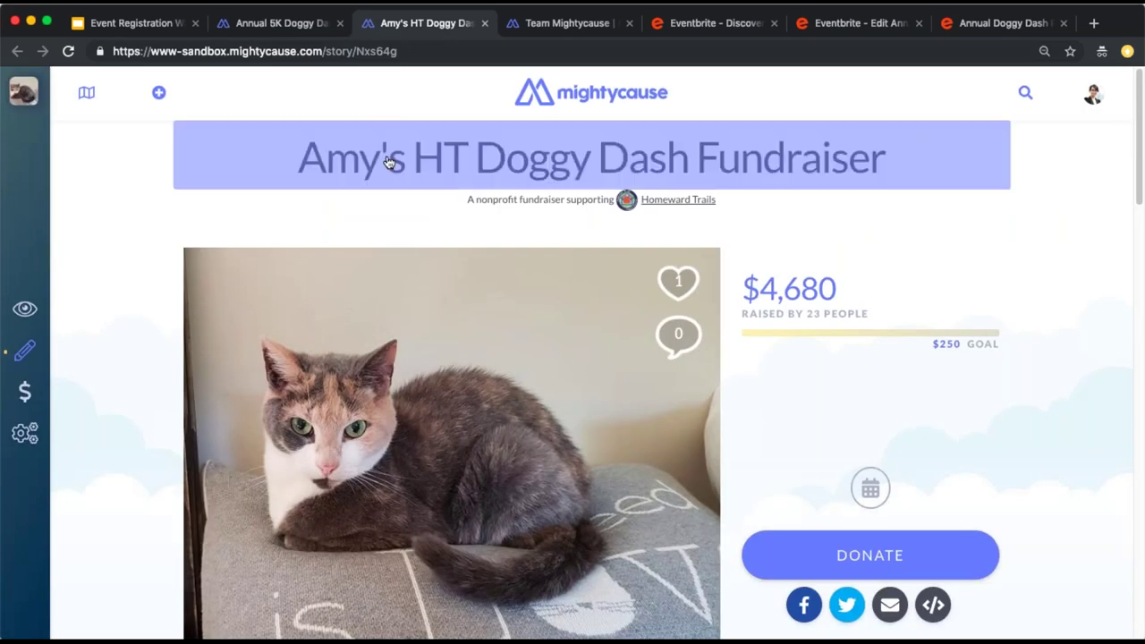
pyautogui.click(549, 22)
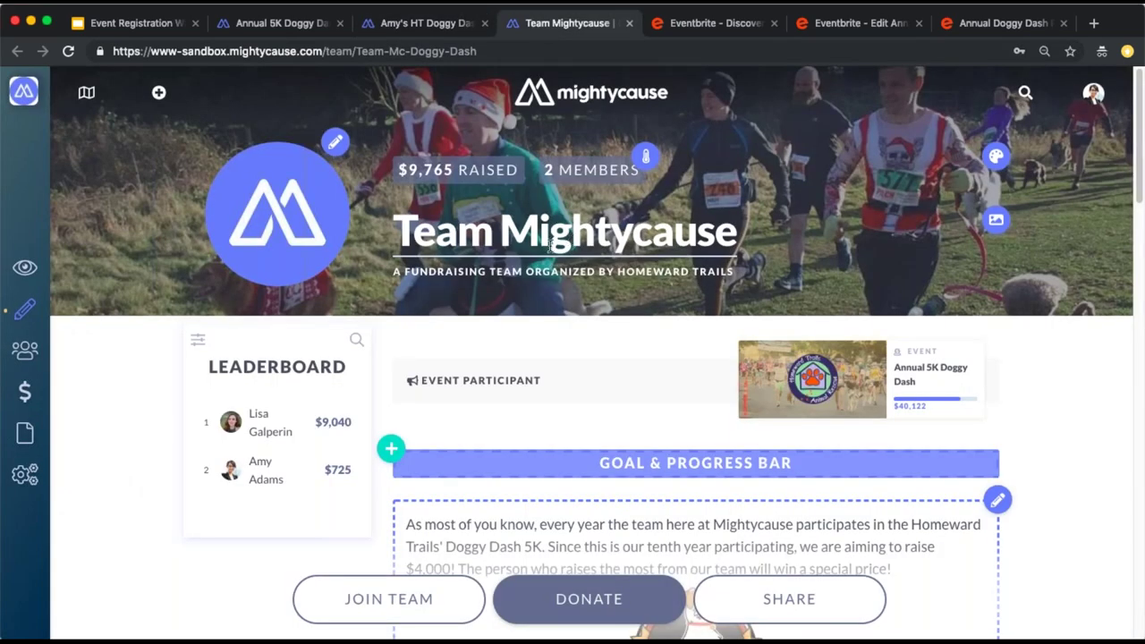
pyautogui.click(40, 271)
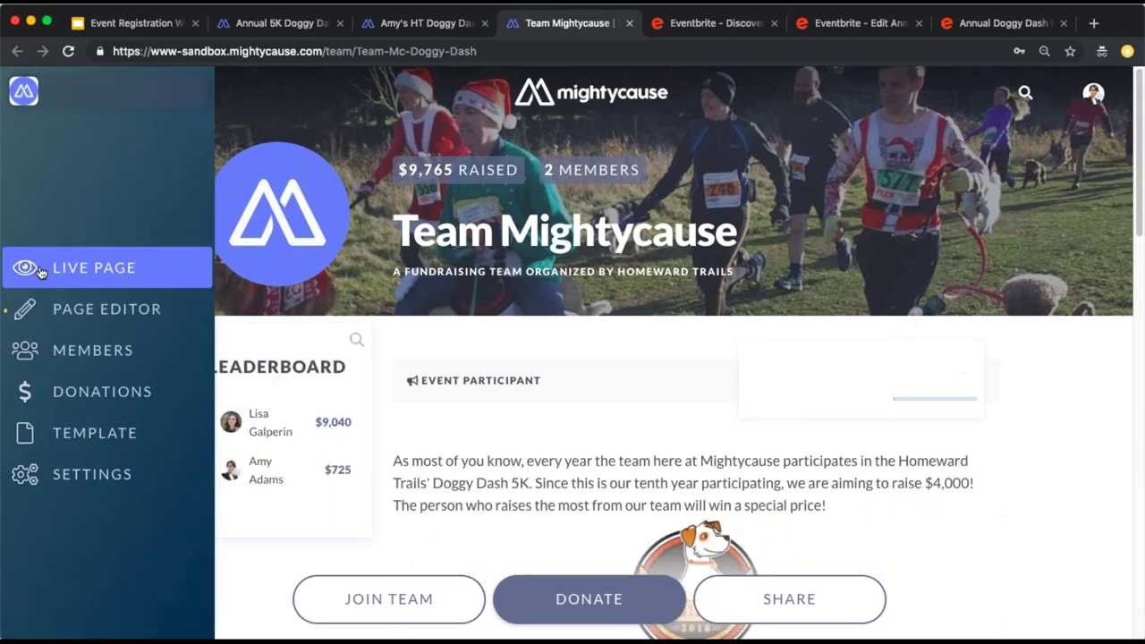
pyautogui.click(277, 27)
pyautogui.scroll(-3, 593, 259)
pyautogui.scroll(-3, 592, 263)
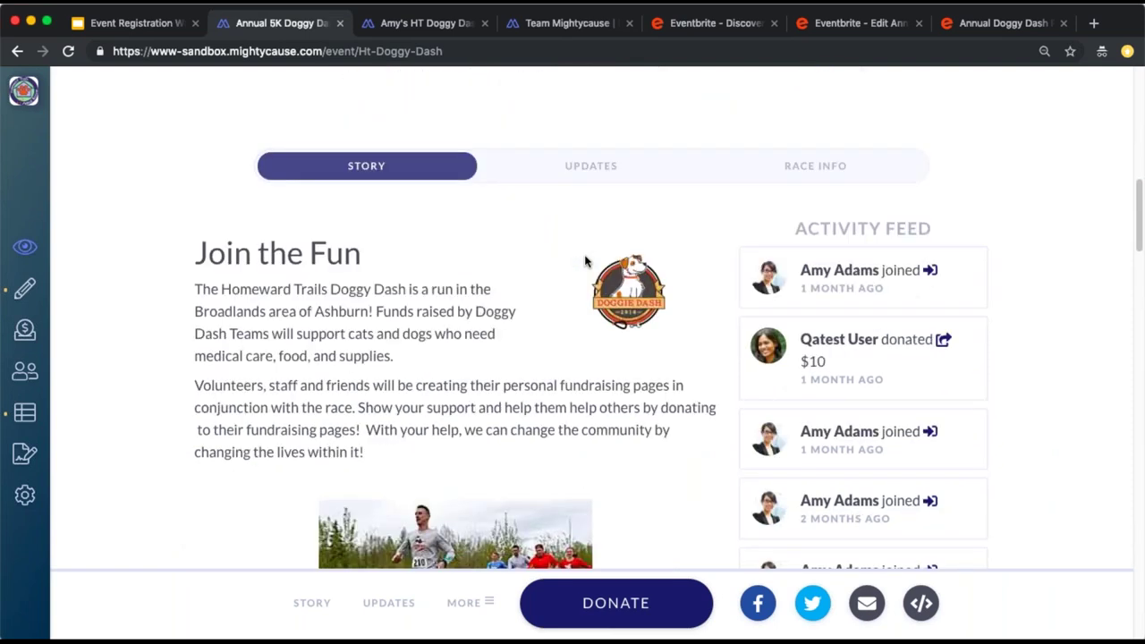
pyautogui.click(782, 165)
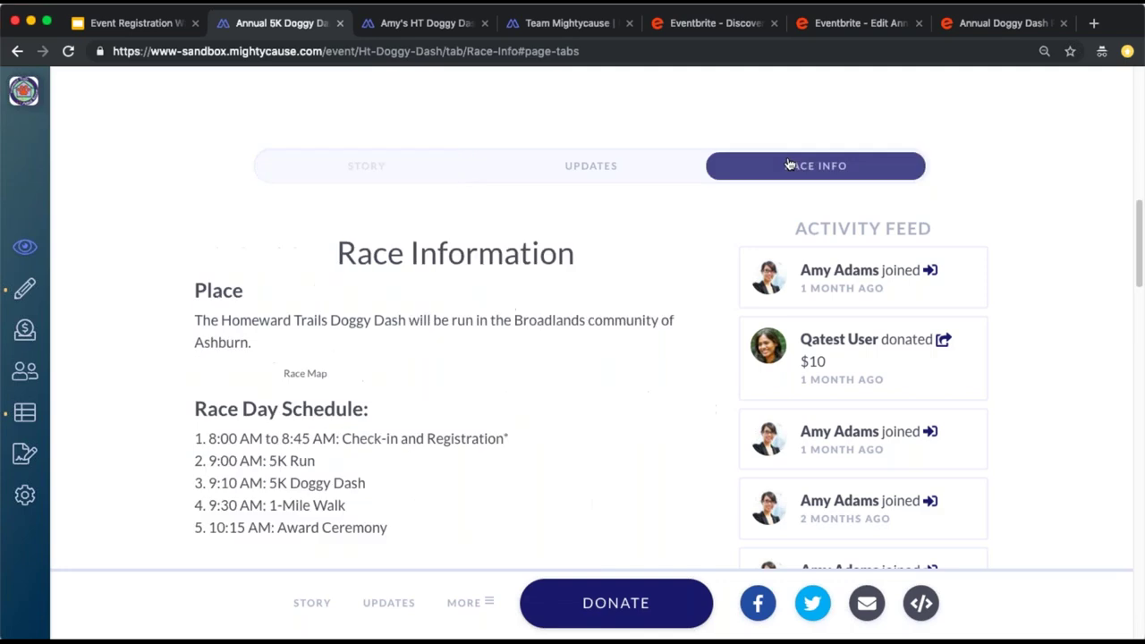
pyautogui.click(387, 158)
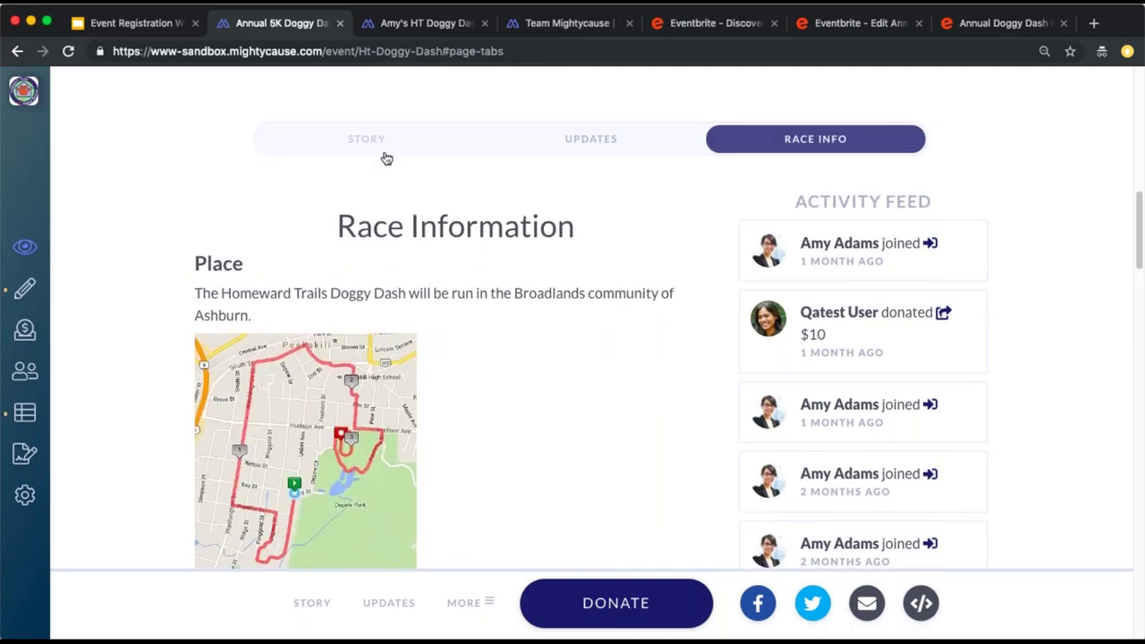
pyautogui.scroll(-5, 573, 358)
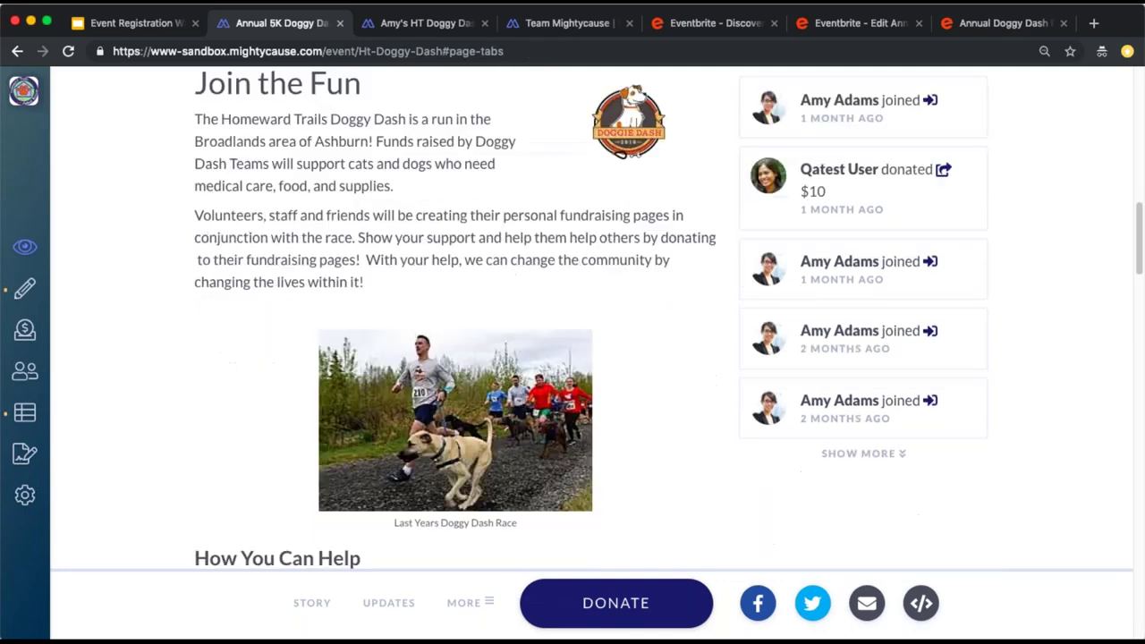
pyautogui.scroll(-9, 572, 357)
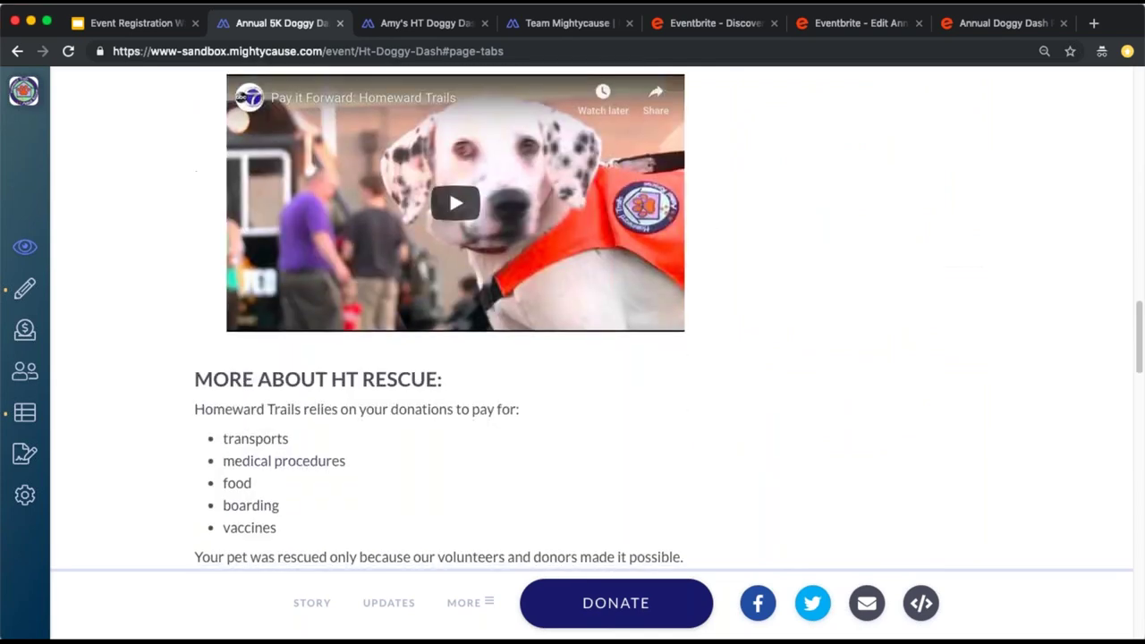
pyautogui.scroll(-2, 572, 358)
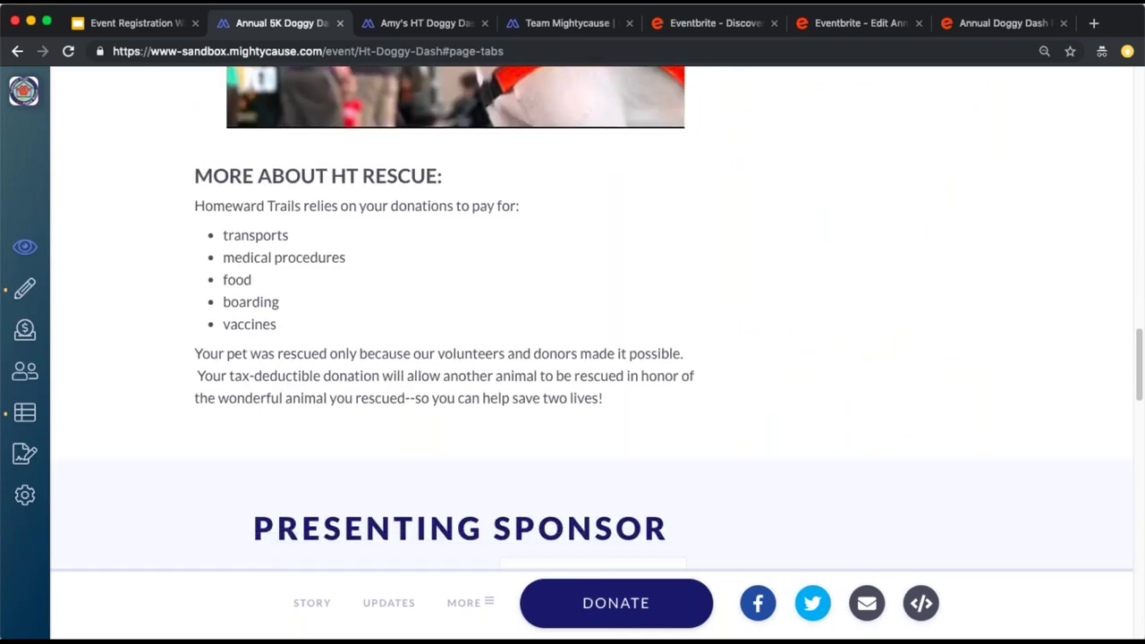
pyautogui.scroll(-3, 573, 358)
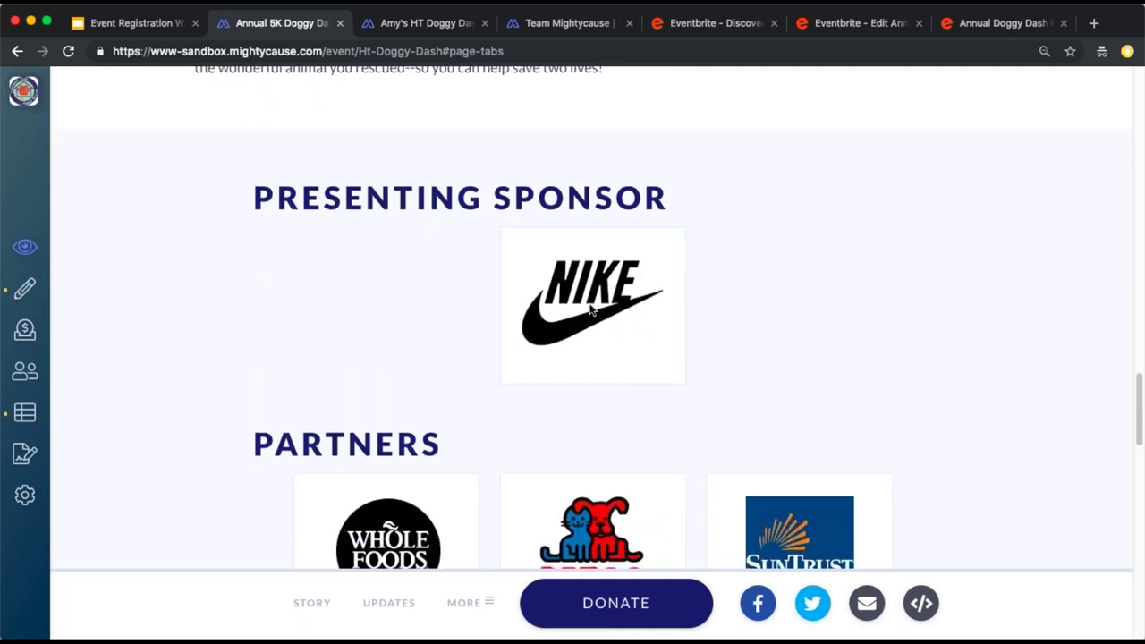
pyautogui.scroll(-1, 592, 303)
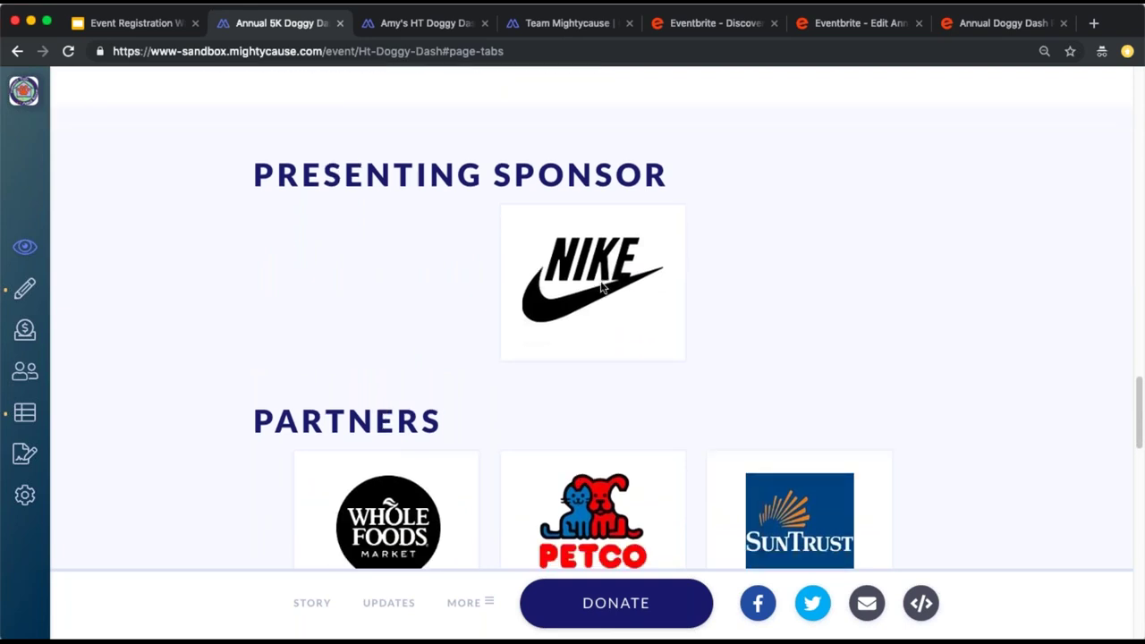
pyautogui.scroll(-2, 602, 286)
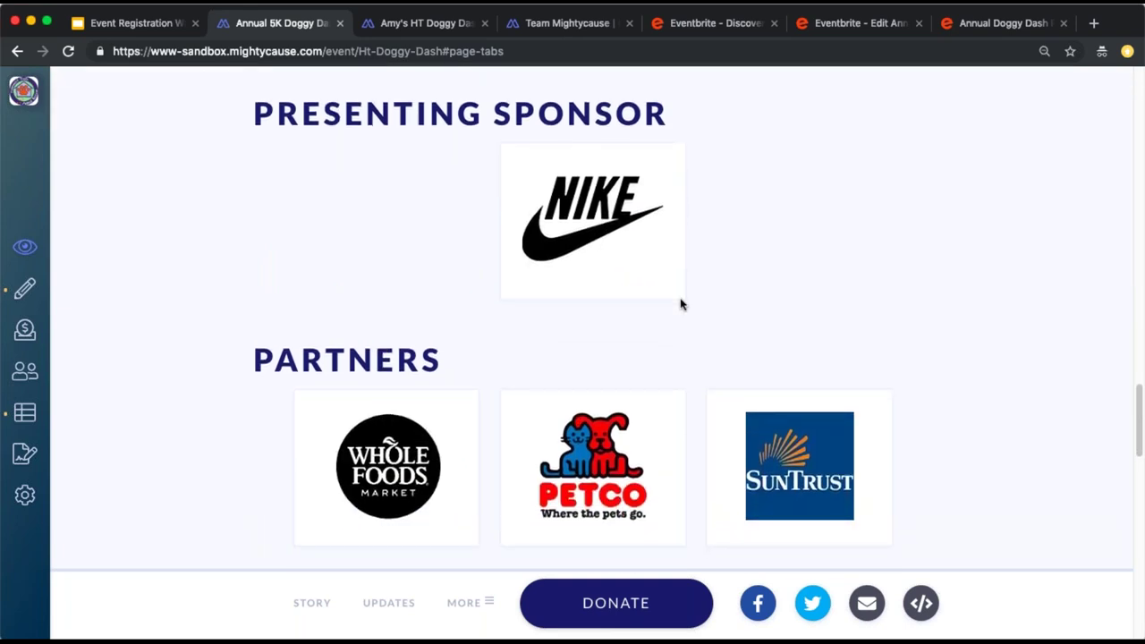
pyautogui.scroll(-1, 680, 304)
pyautogui.scroll(10, 680, 305)
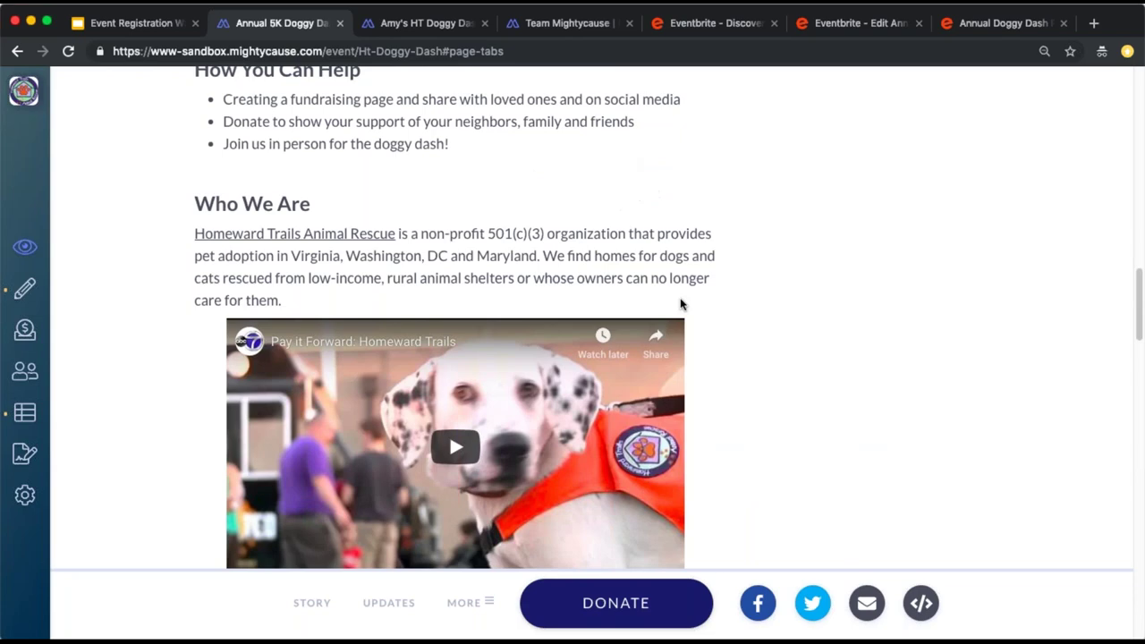
pyautogui.scroll(5, 680, 304)
pyautogui.scroll(8, 680, 304)
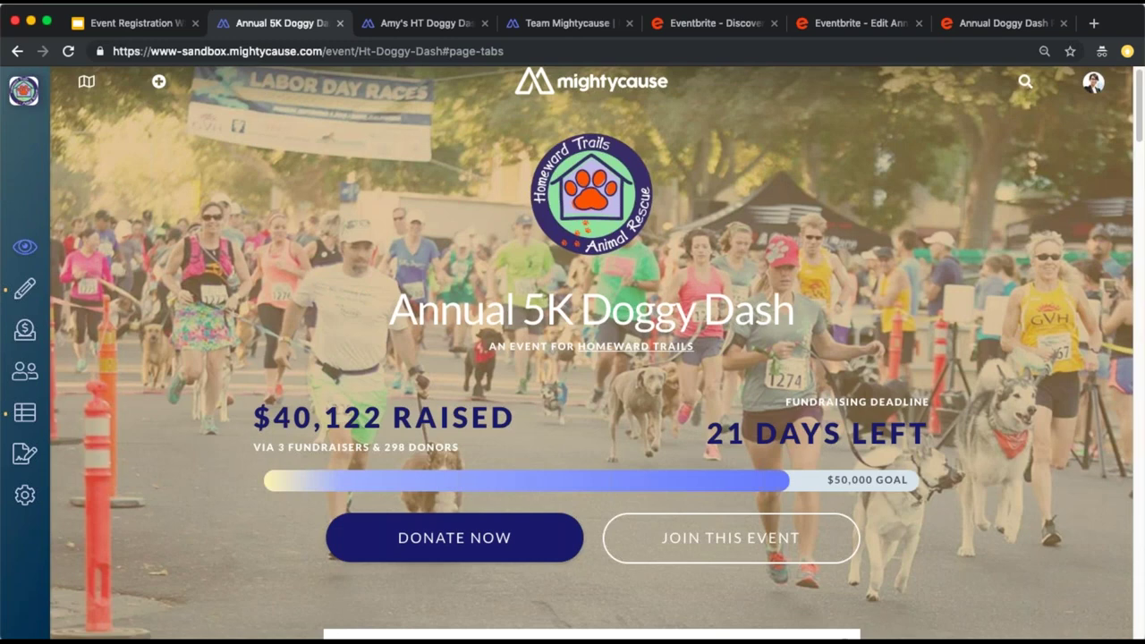
pyautogui.click(46, 412)
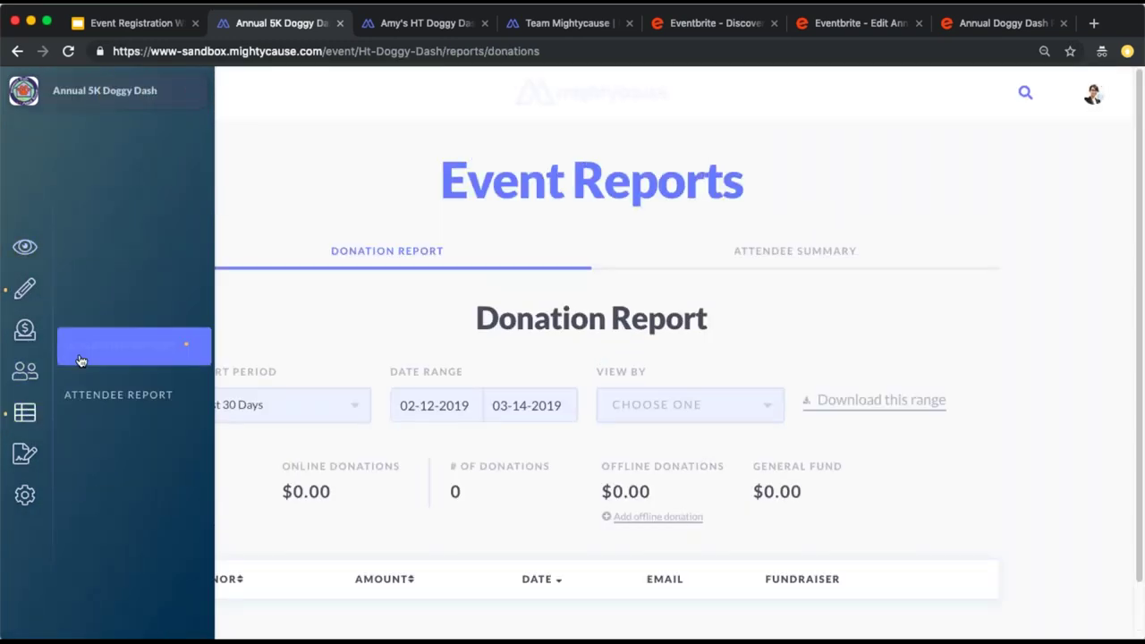
pyautogui.click(276, 405)
pyautogui.click(269, 549)
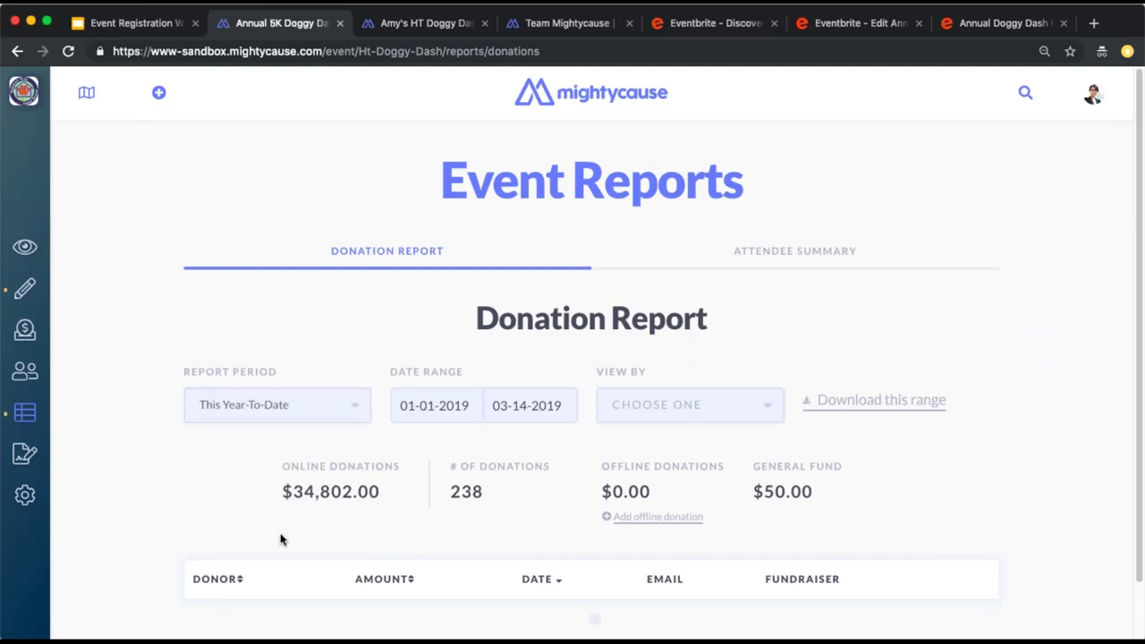
pyautogui.scroll(-5, 315, 507)
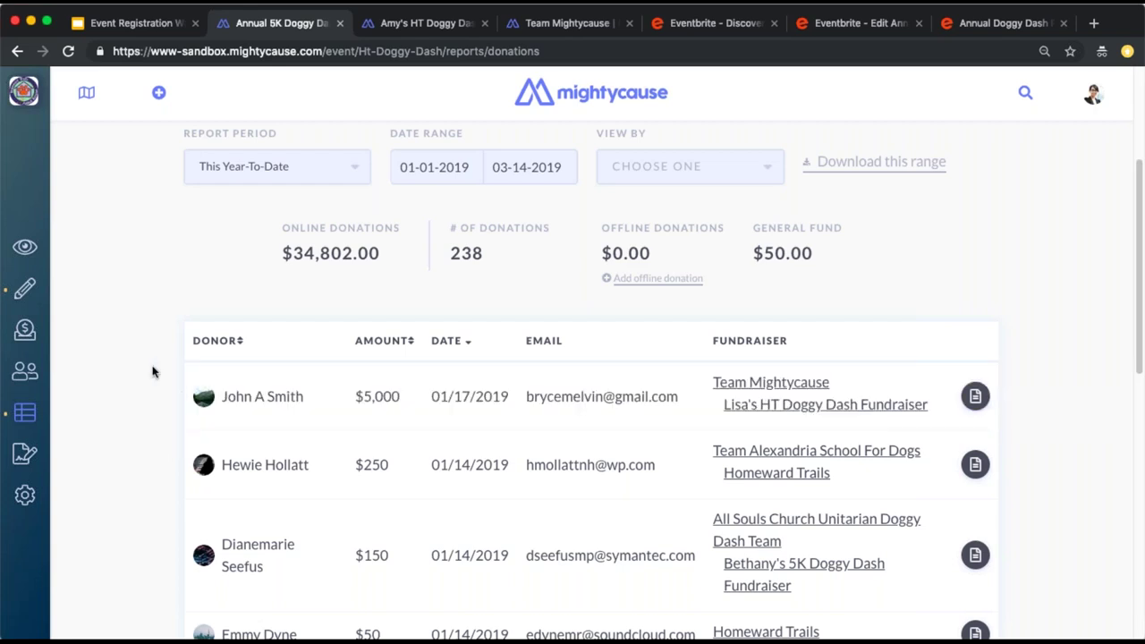
pyautogui.click(23, 339)
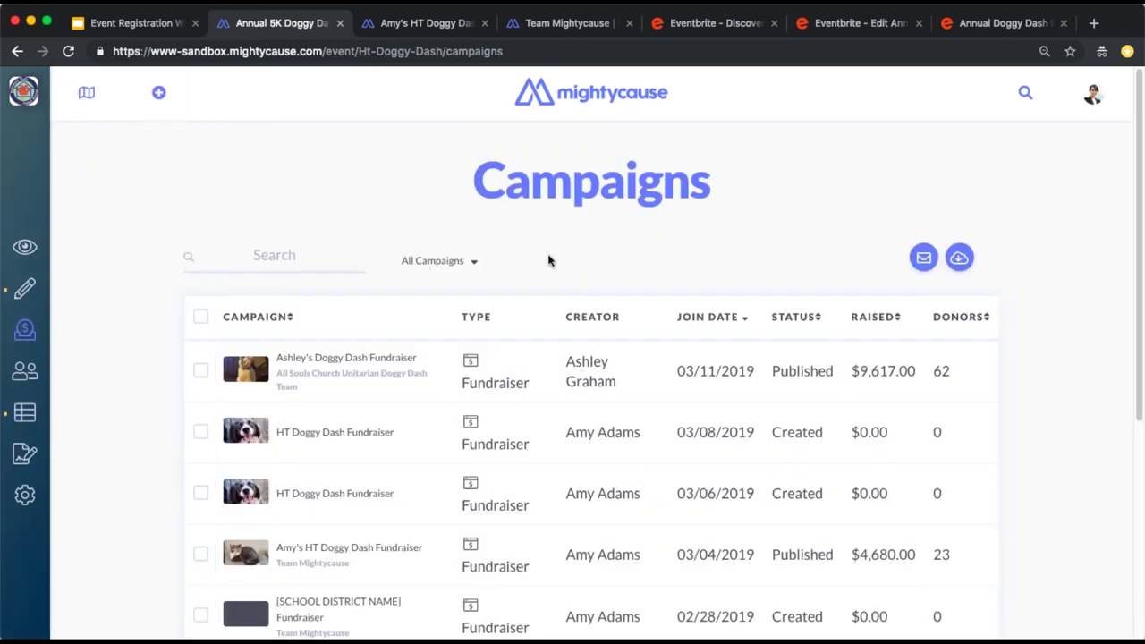
pyautogui.click(29, 249)
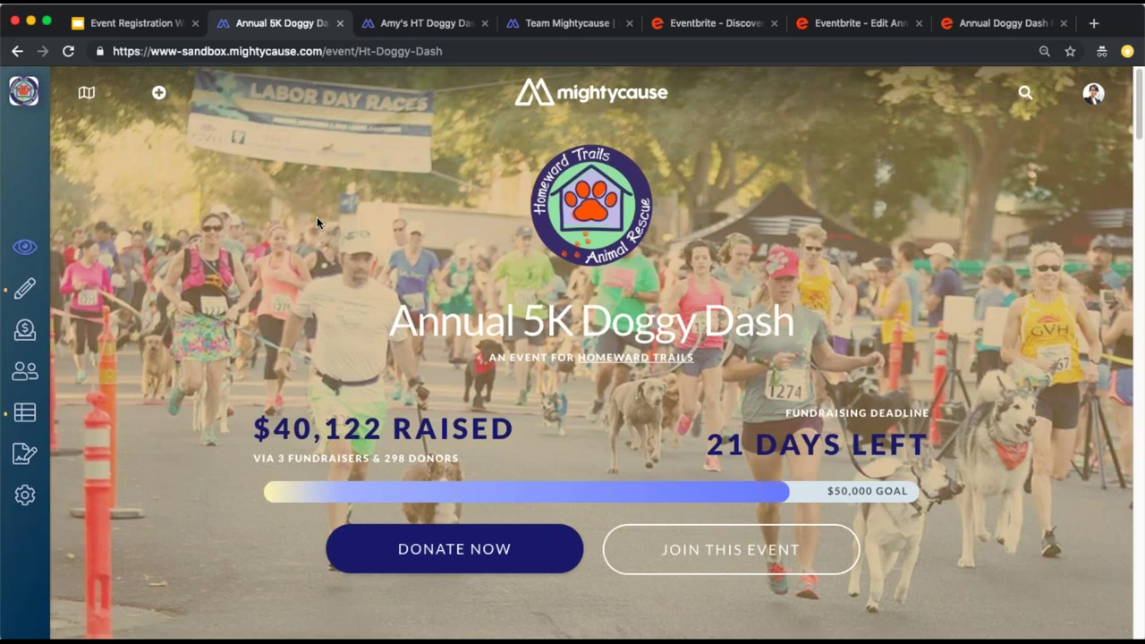
pyautogui.click(689, 27)
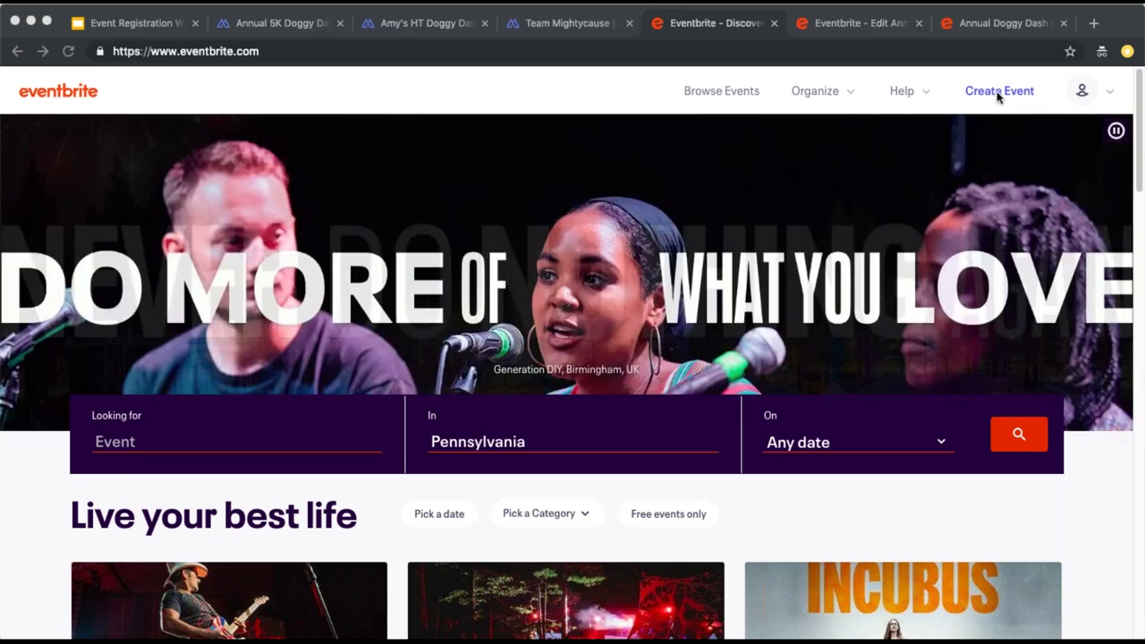
# Move from Eventbrite Discover to the Annual Doggy Dash Race edit page
pyautogui.click(999, 93)
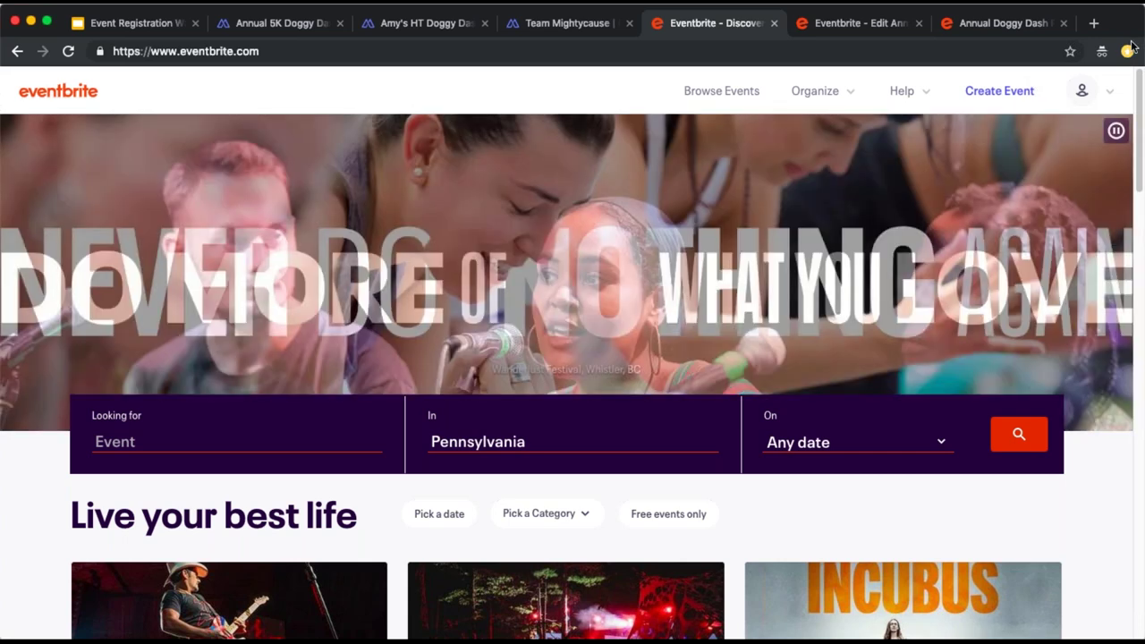
pyautogui.click(1129, 49)
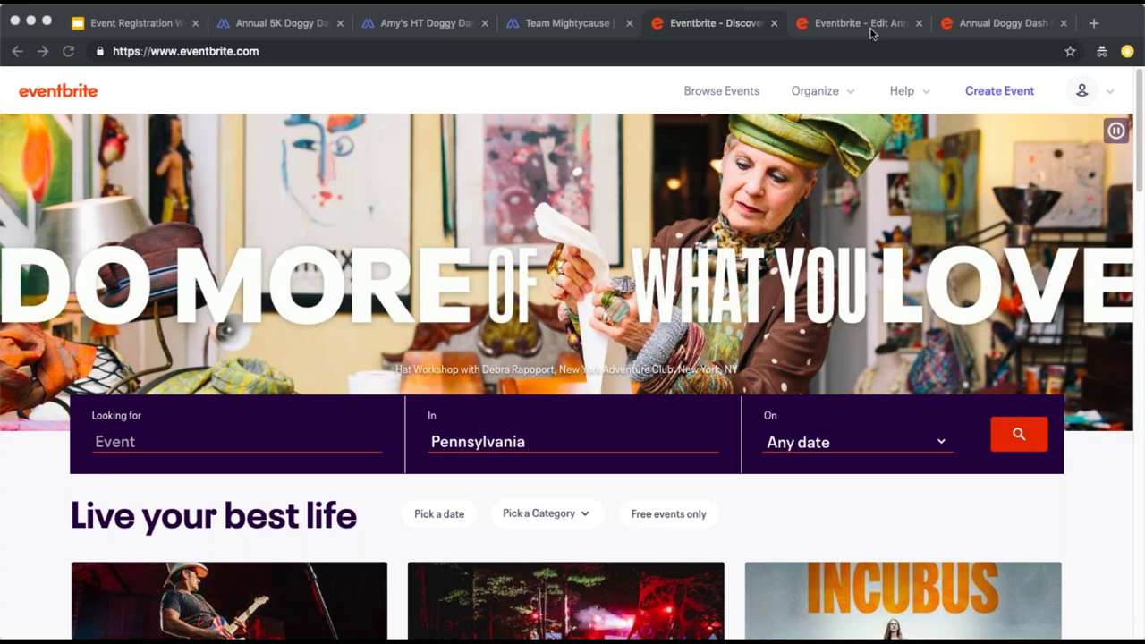
pyautogui.click(859, 23)
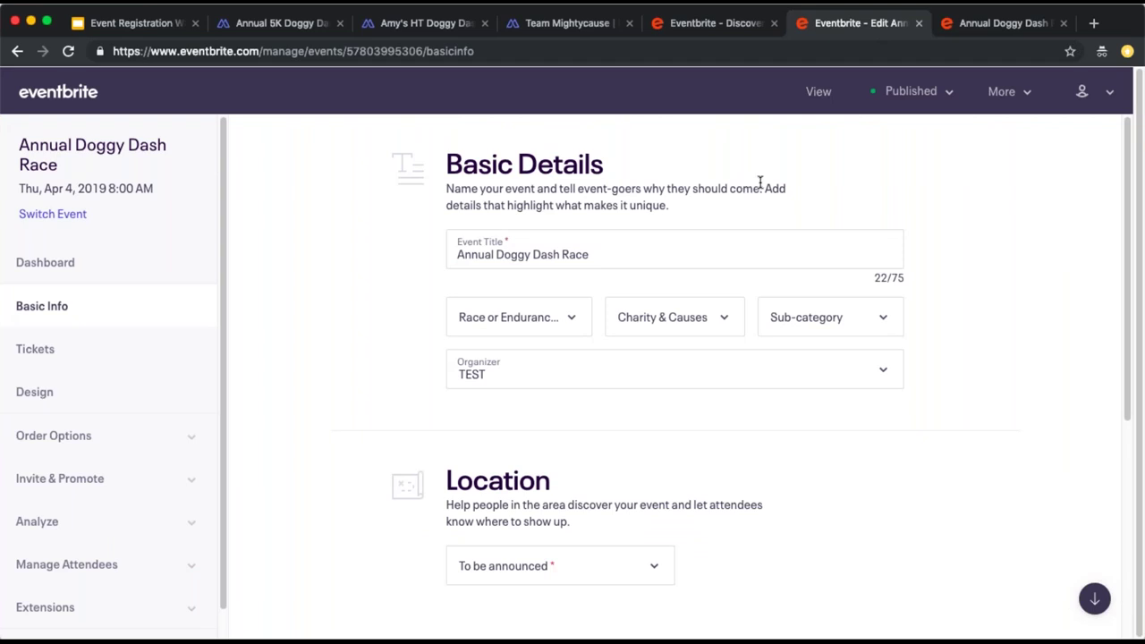
# Review the race's Order Form questions and Published status, then view its public event page
pyautogui.scroll(-3, 758, 186)
pyautogui.scroll(-5, 756, 188)
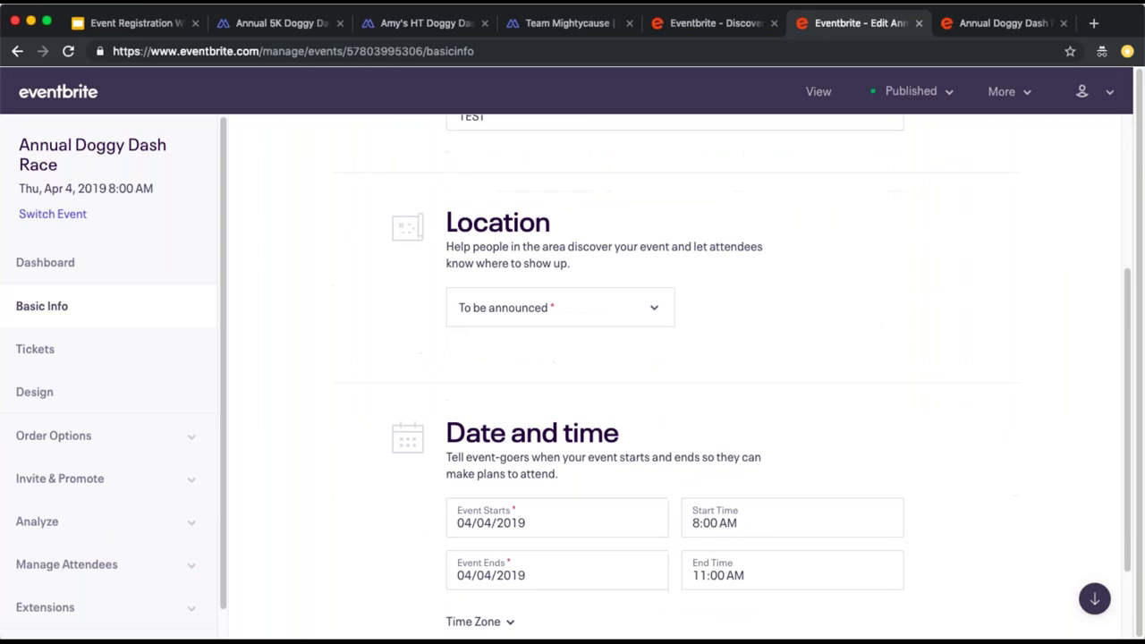
pyautogui.click(63, 350)
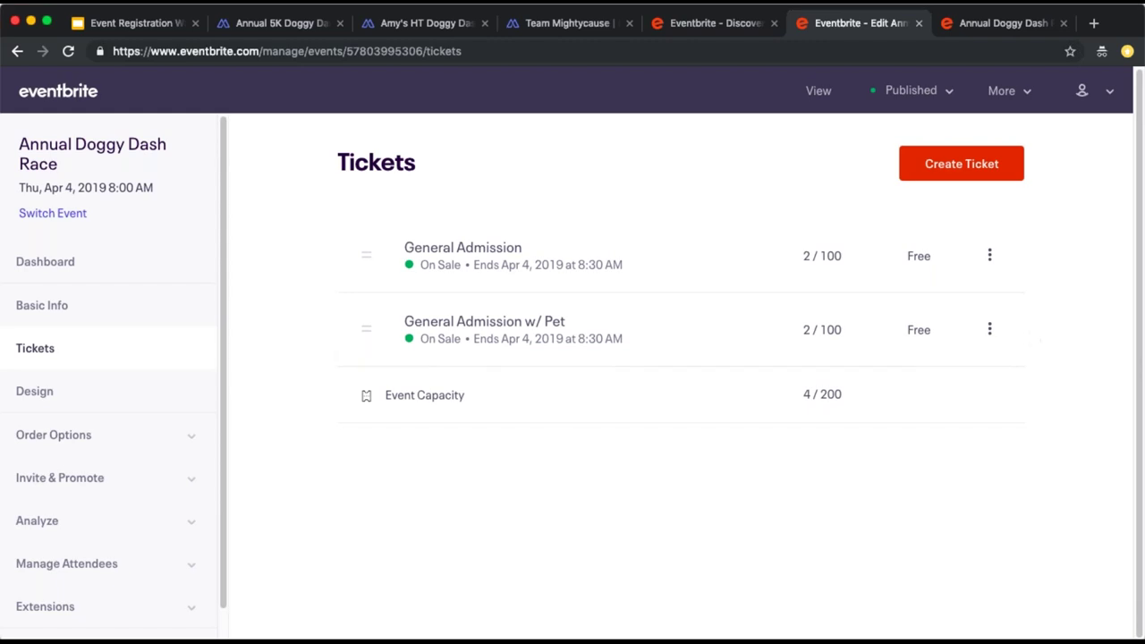
pyautogui.click(51, 434)
pyautogui.click(61, 477)
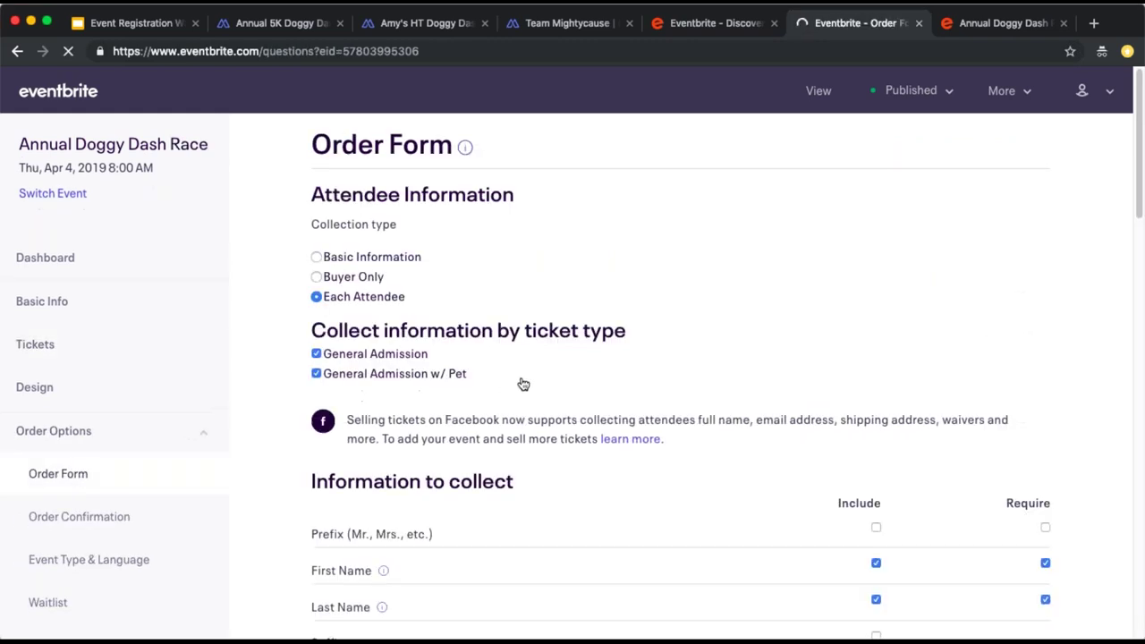
pyautogui.scroll(-10, 522, 384)
pyautogui.scroll(-1, 358, 367)
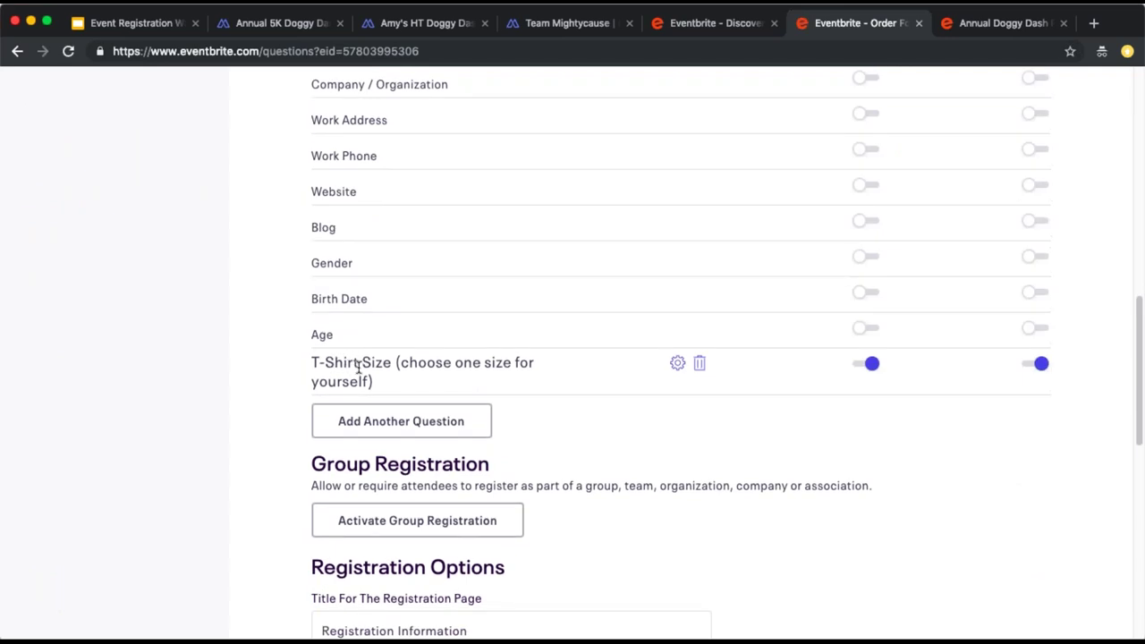
pyautogui.scroll(10, 358, 366)
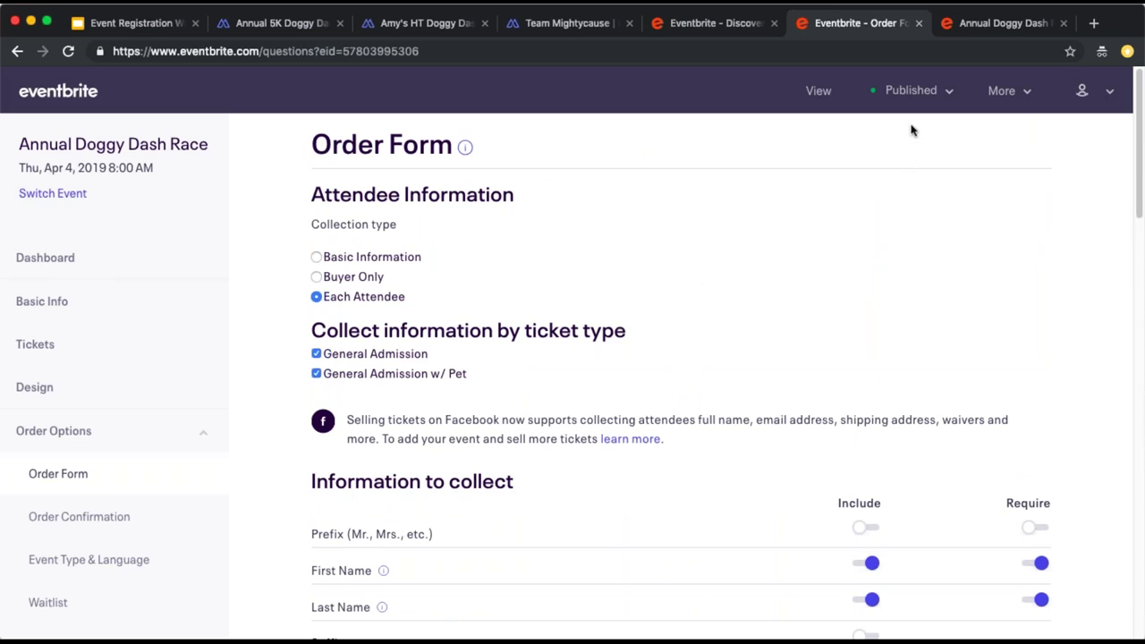
pyautogui.click(906, 92)
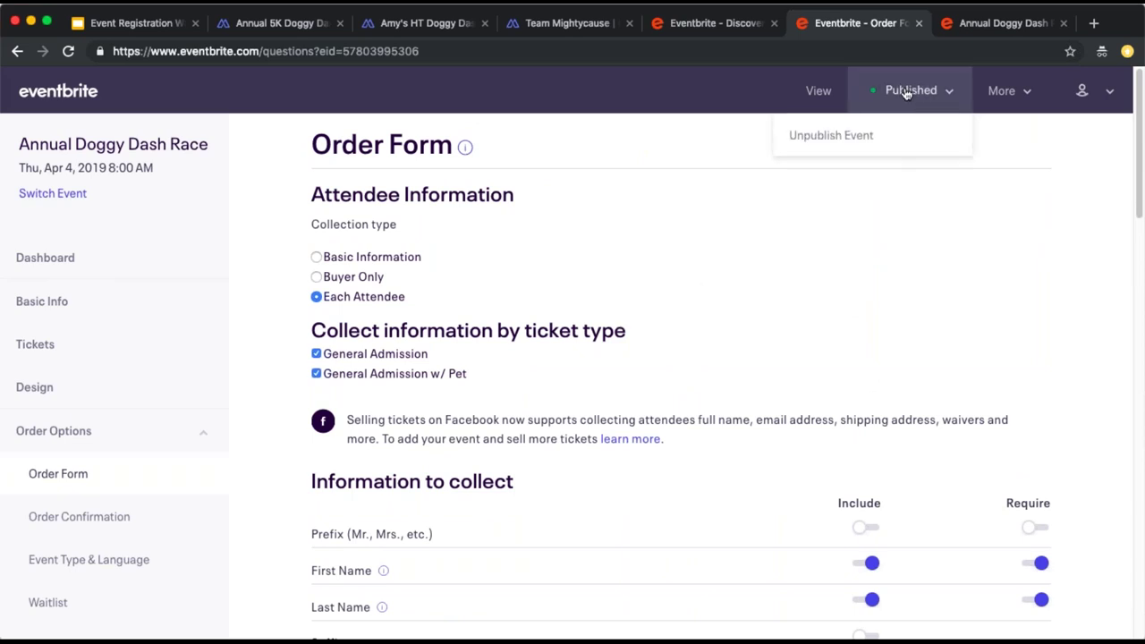
pyautogui.click(978, 29)
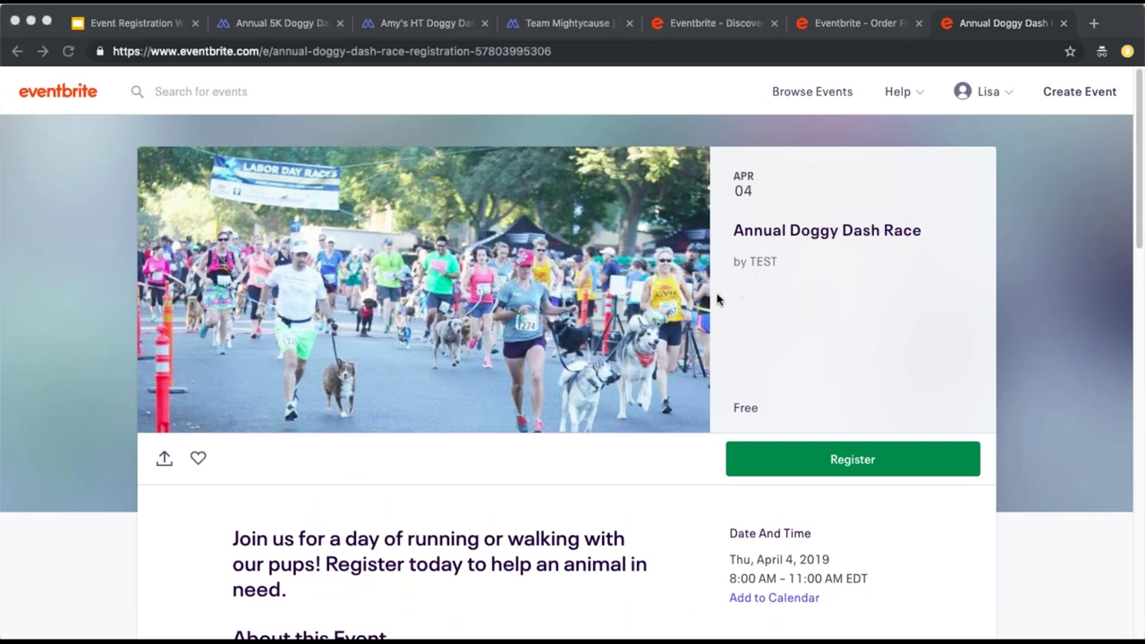
# Return to the Mightycause Annual 5K Doggy Dash page showing $40,122 of $50,000 raised
pyautogui.scroll(-3, 694, 281)
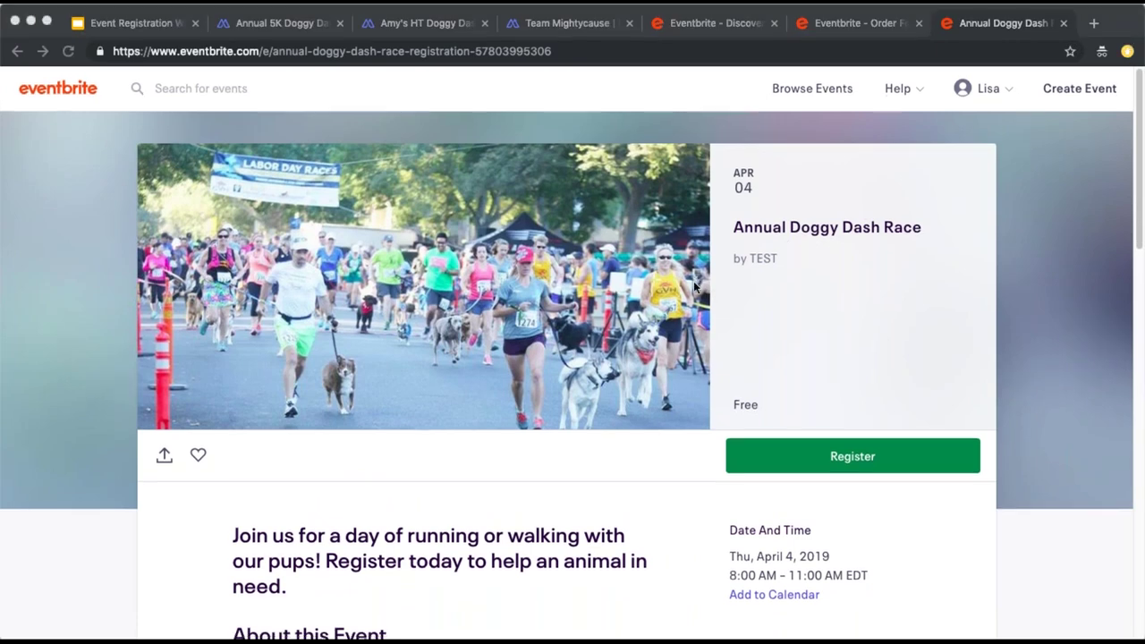
pyautogui.scroll(3, 696, 287)
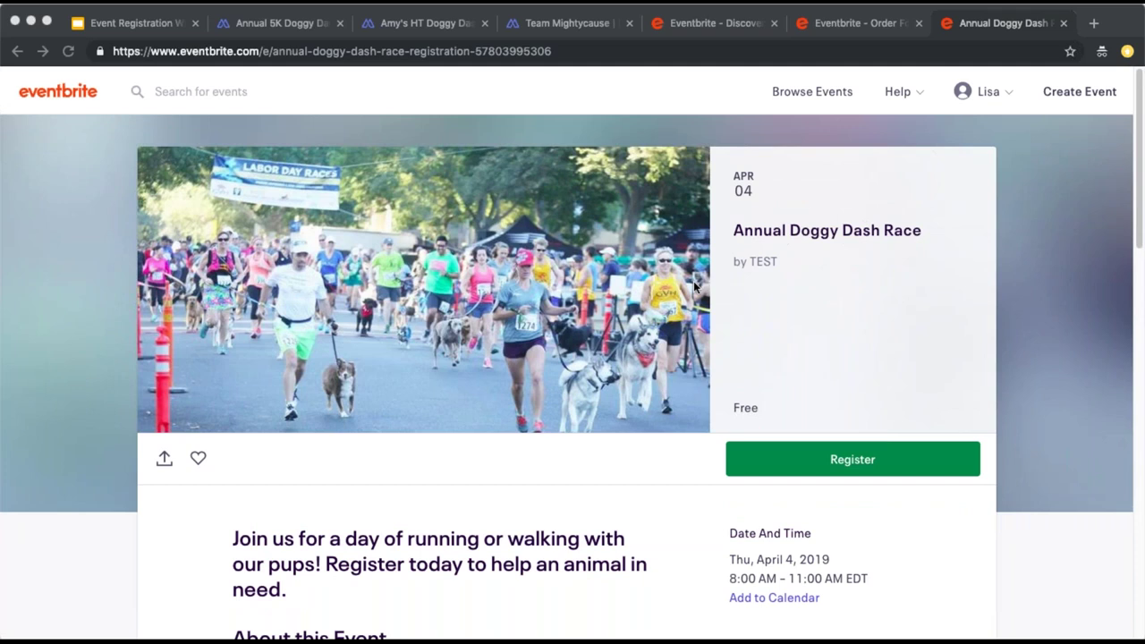
pyautogui.click(288, 22)
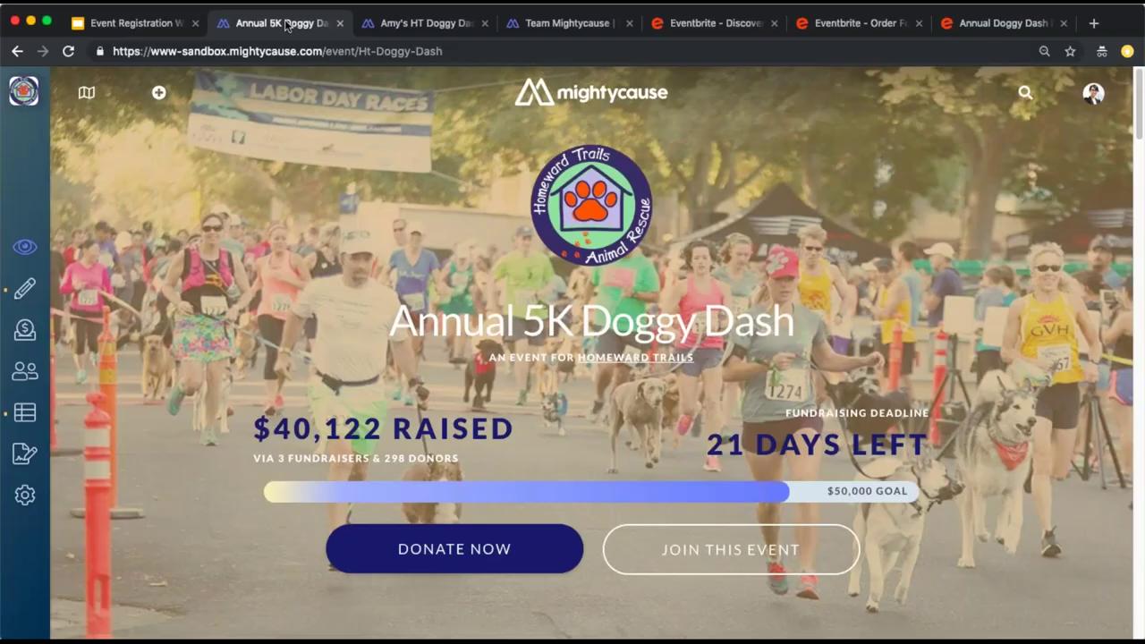
pyautogui.moveTo(15, 209)
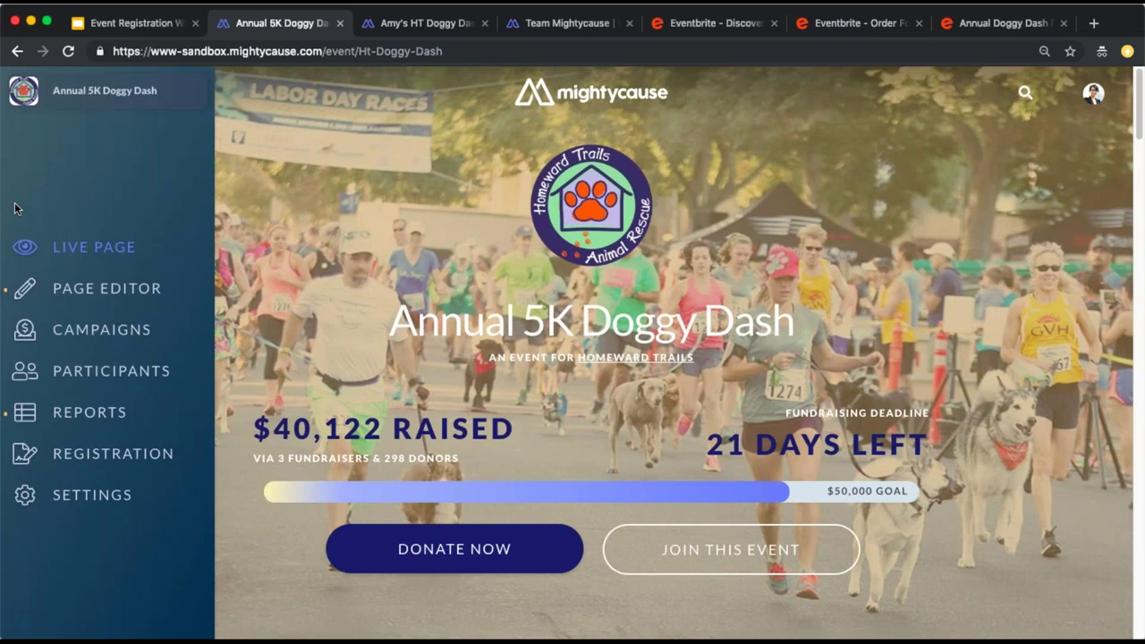
# Show the Doggy Dash Registration settings listing available Eventbrite events
pyautogui.click(191, 457)
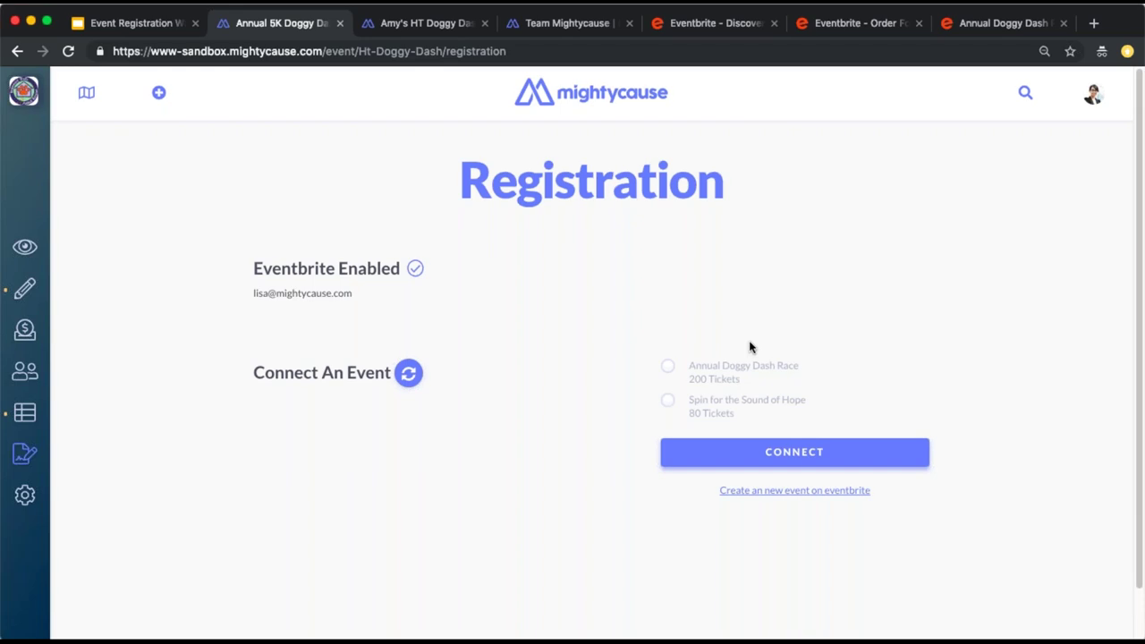
# Link the Annual Doggy Dash Race, keeping fundraising required for General Admission w/ Pet
pyautogui.click(670, 369)
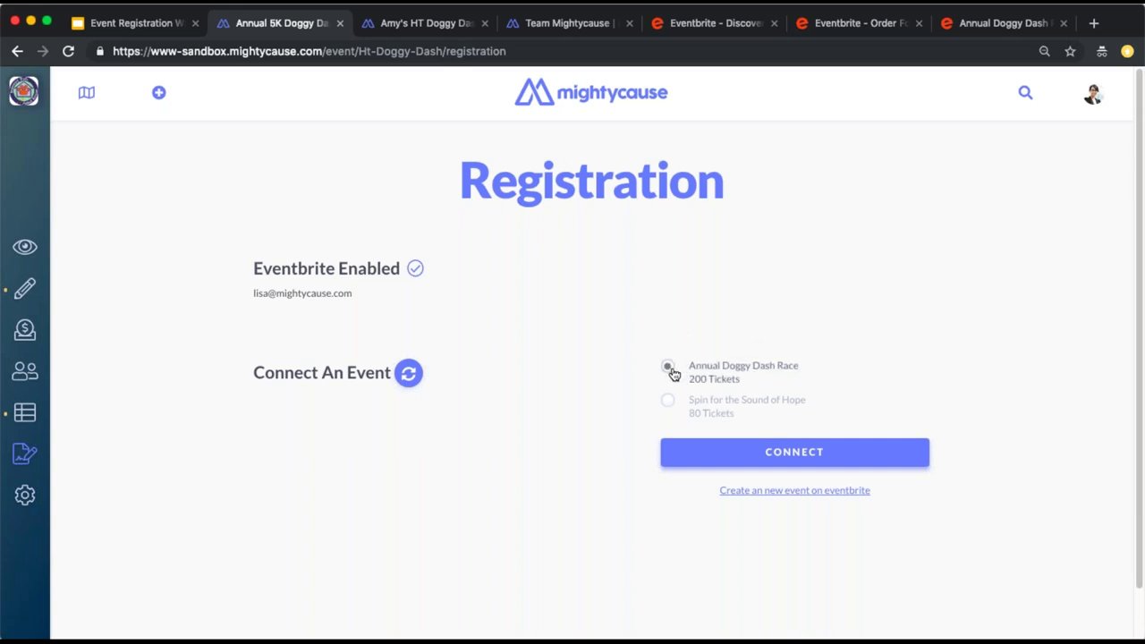
pyautogui.click(702, 452)
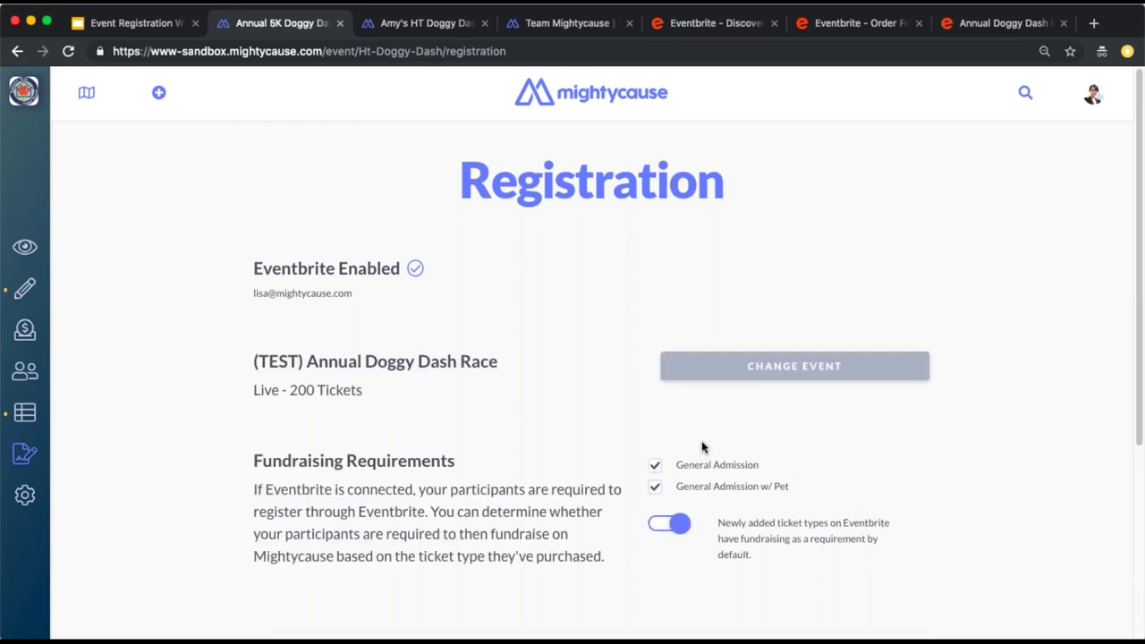
pyautogui.scroll(-5, 700, 446)
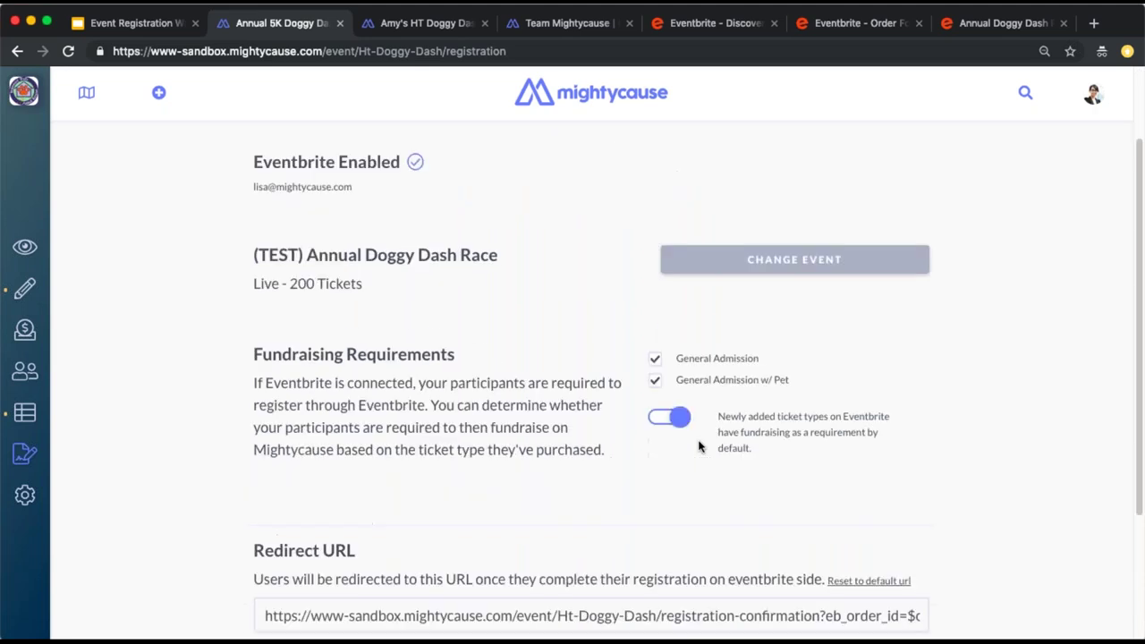
pyautogui.scroll(3, 624, 428)
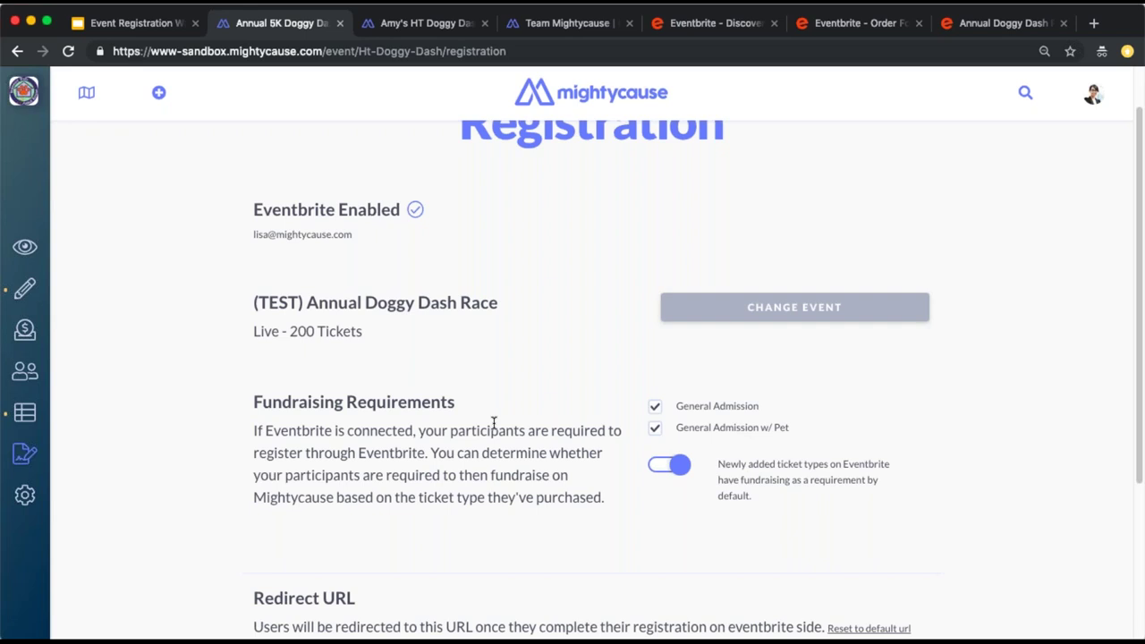
pyautogui.click(656, 432)
pyautogui.click(664, 430)
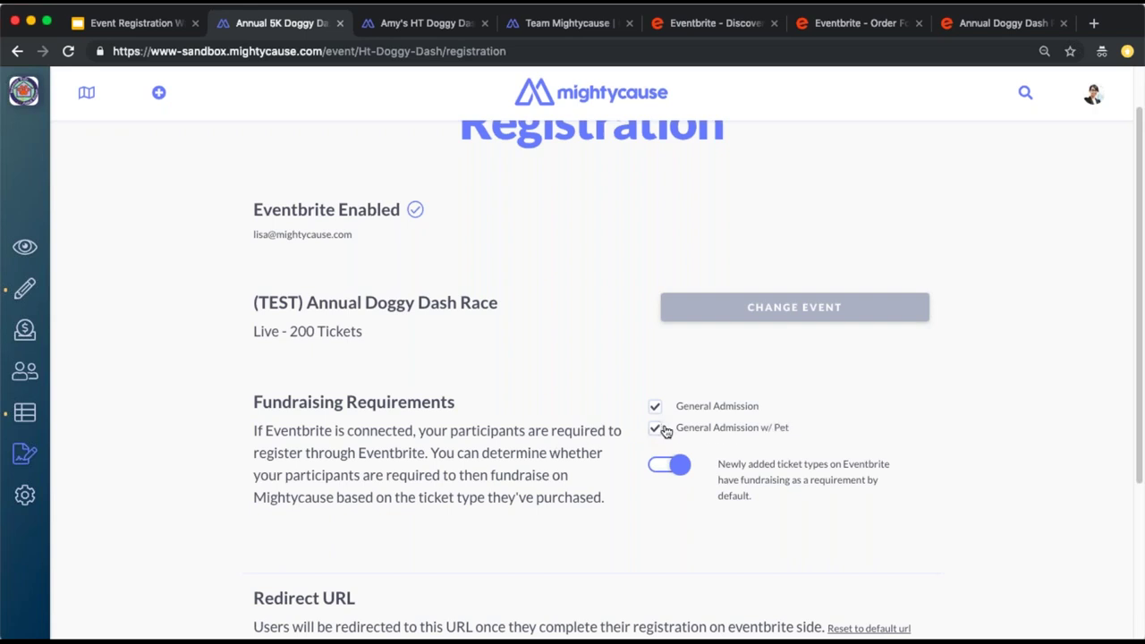
# Register from the live Doggy Dash page through to Eventbrite's Annual Doggy Dash Race listing
pyautogui.click(27, 255)
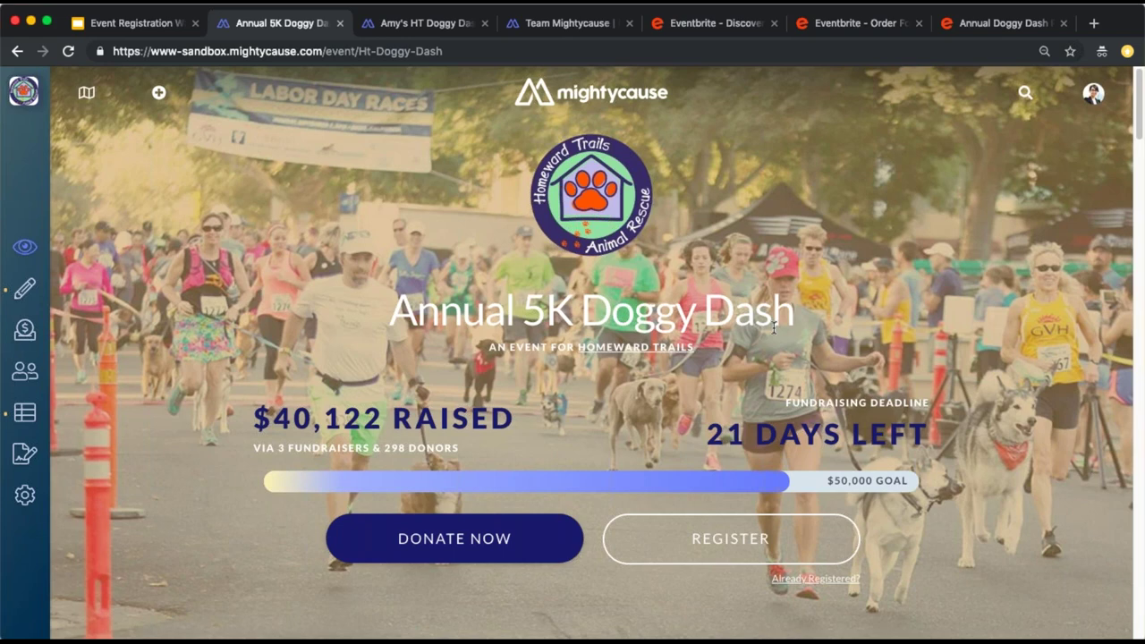
pyautogui.click(807, 544)
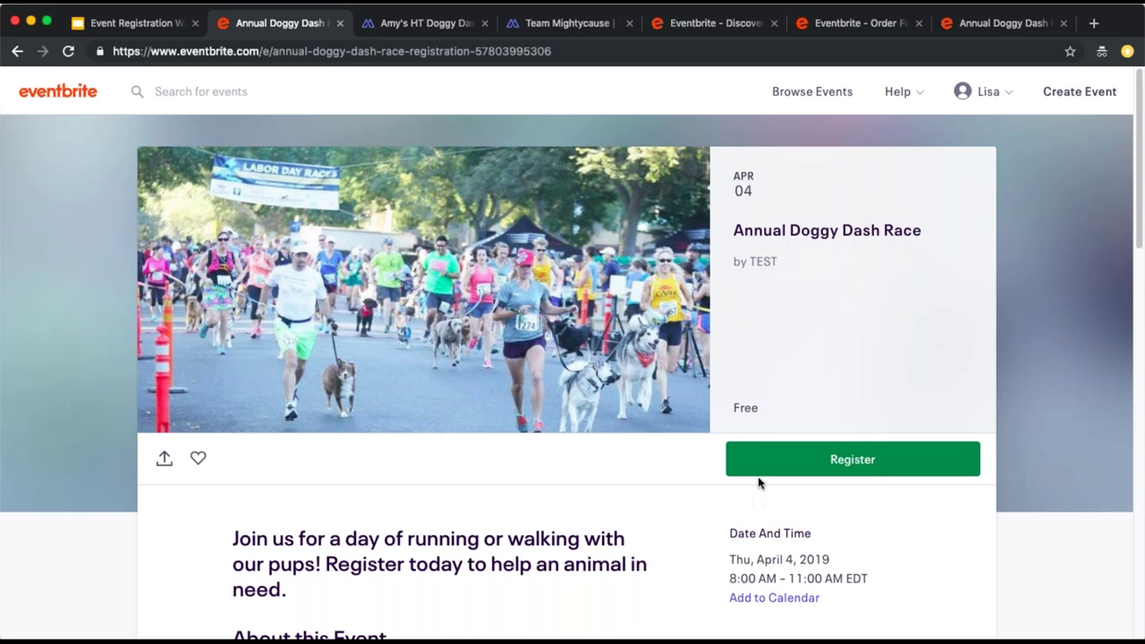
# Select one General Admission ticket and proceed to checkout
pyautogui.click(760, 467)
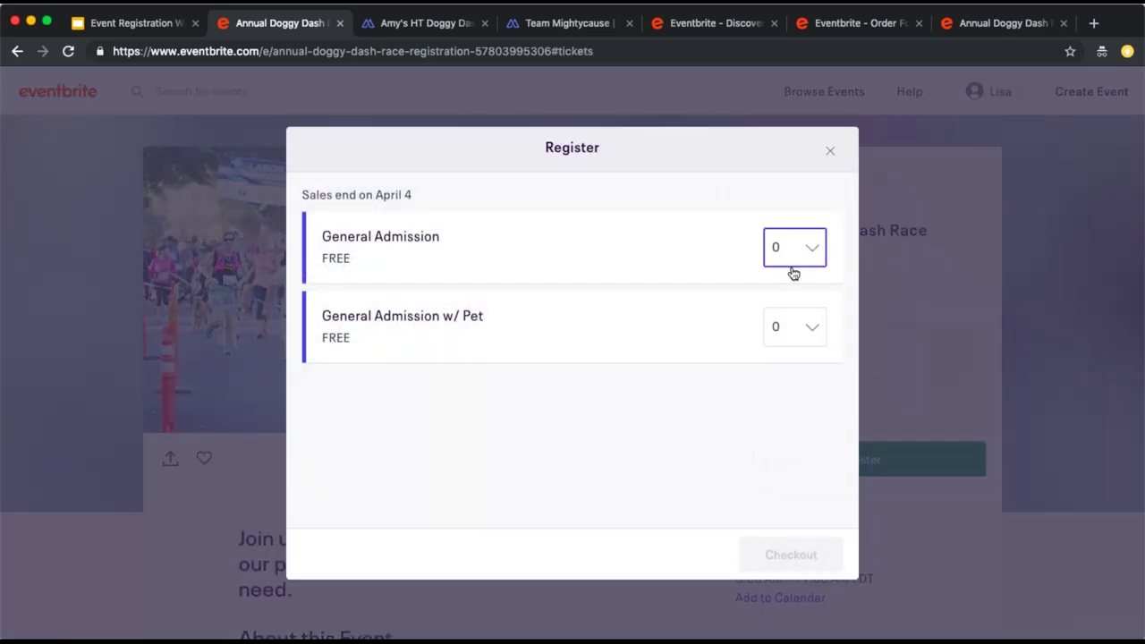
pyautogui.press('Down')
pyautogui.click(791, 554)
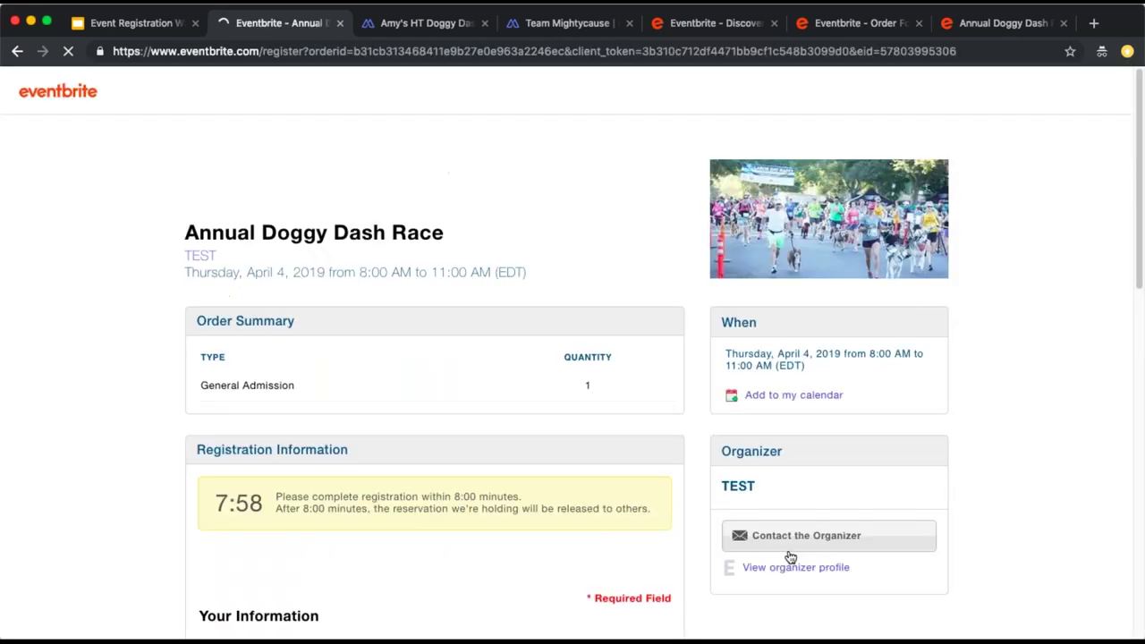
# Autofill the home address, choose T-shirt size M, and complete the registration
pyautogui.scroll(-5, 787, 555)
pyautogui.scroll(-9, 486, 394)
pyautogui.click(485, 389)
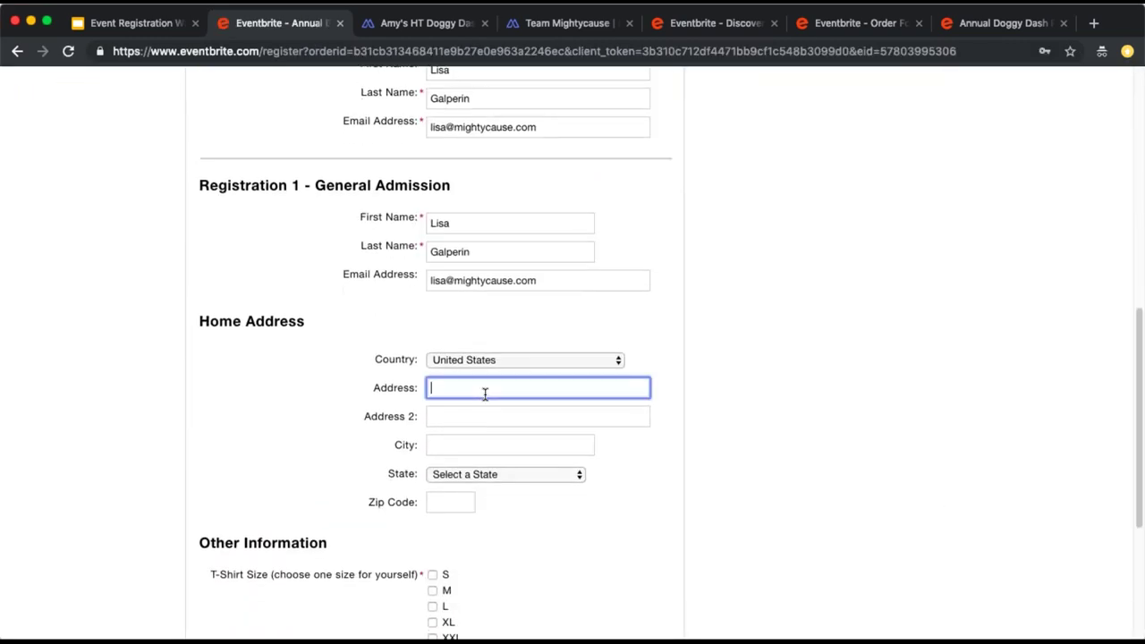
pyautogui.press('Down')
pyautogui.press('Return')
pyautogui.scroll(-6, 632, 306)
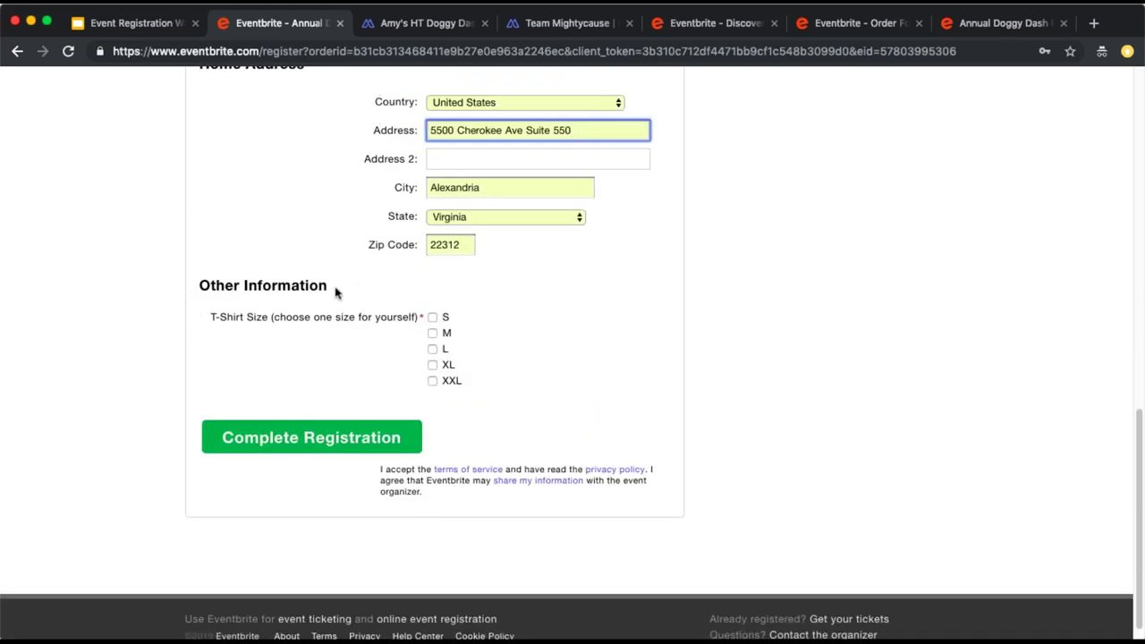
pyautogui.click(434, 334)
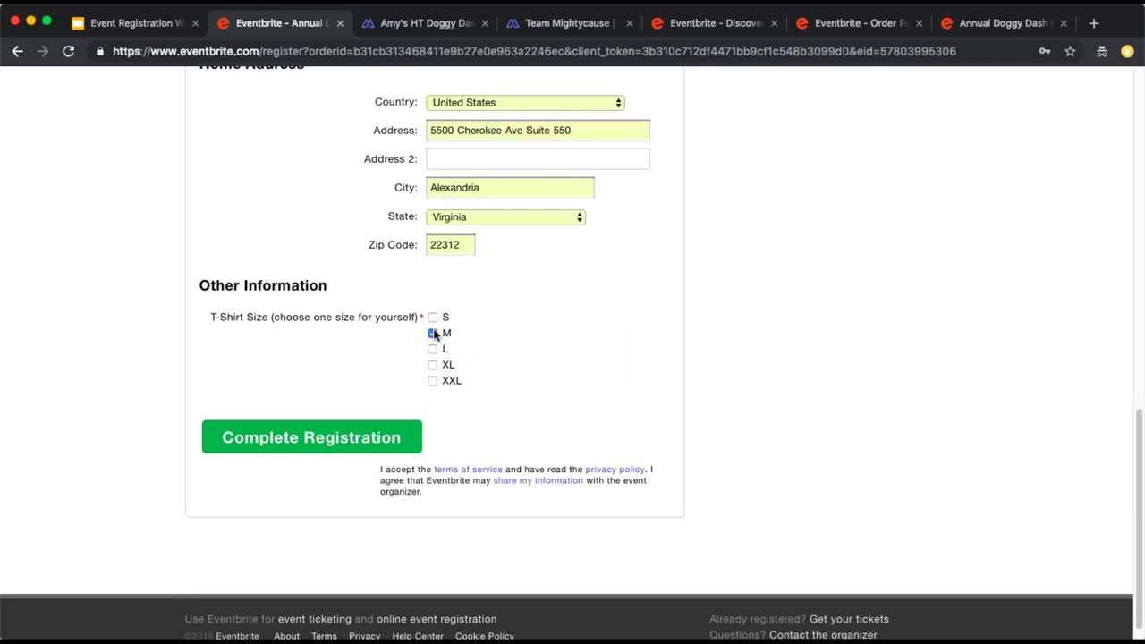
pyautogui.click(407, 436)
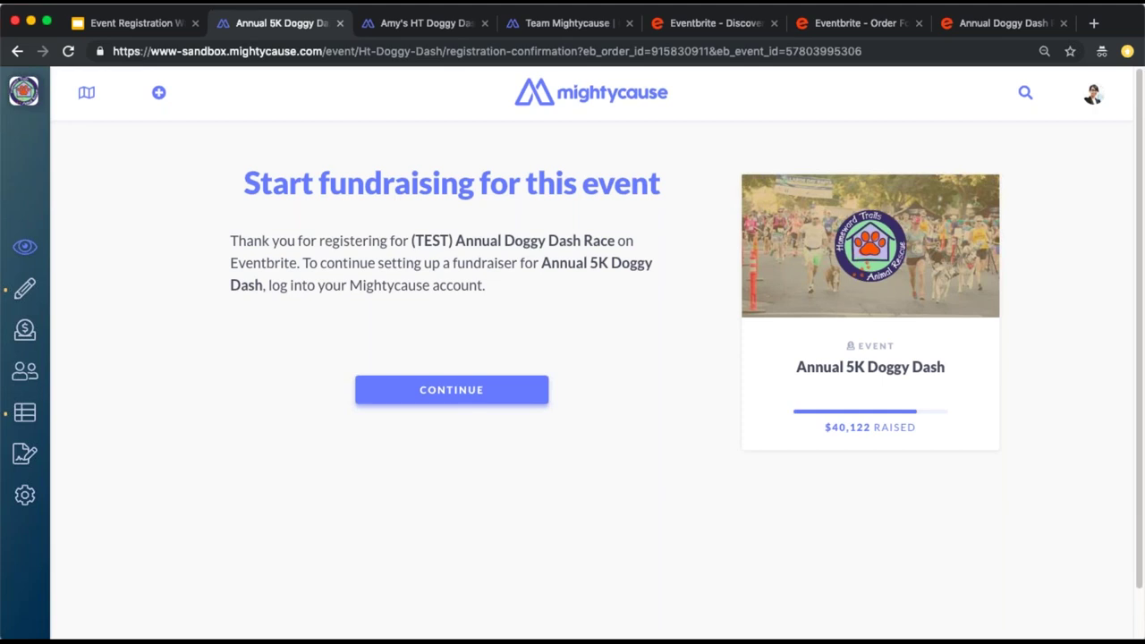
# Begin fundraiser setup, then go back to the event's live page
pyautogui.click(396, 395)
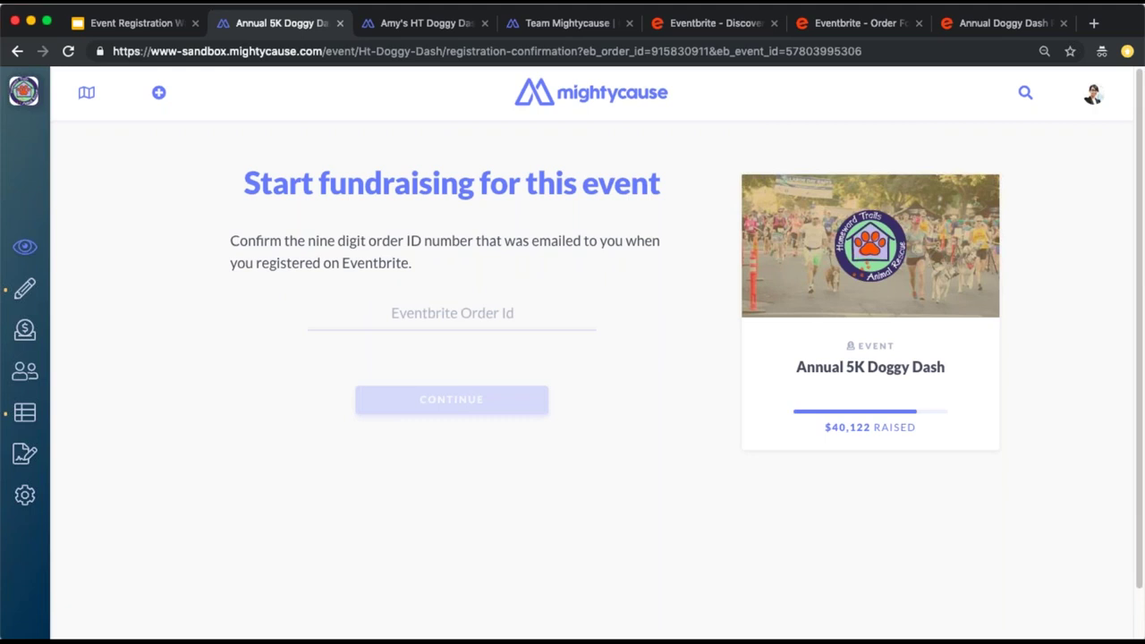
pyautogui.click(447, 322)
pyautogui.moveTo(49, 251)
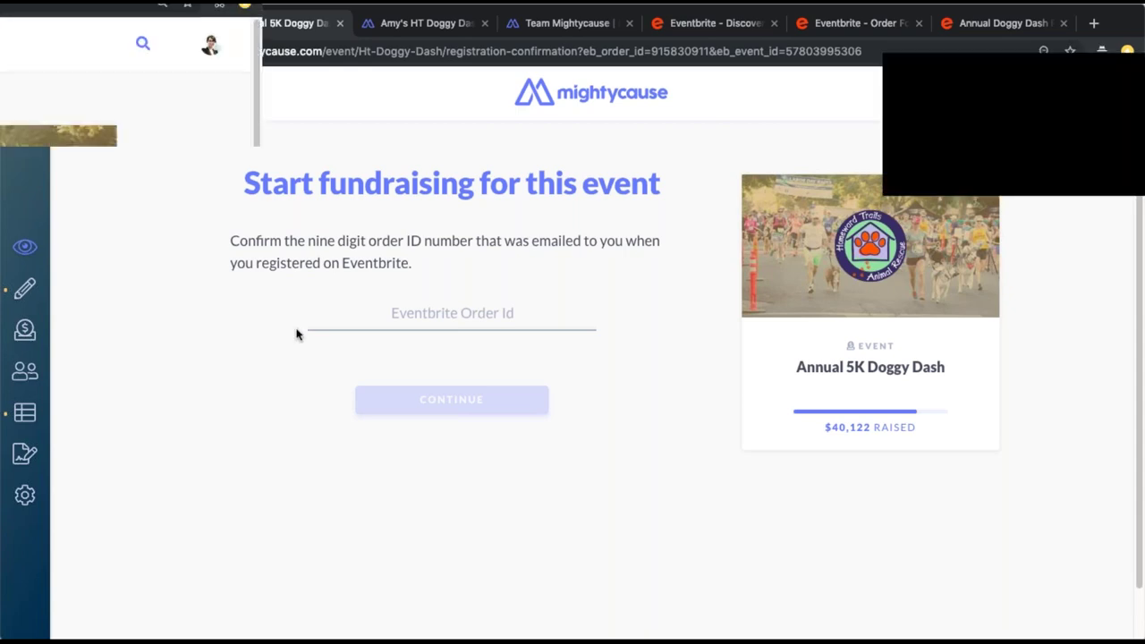
pyautogui.click(43, 257)
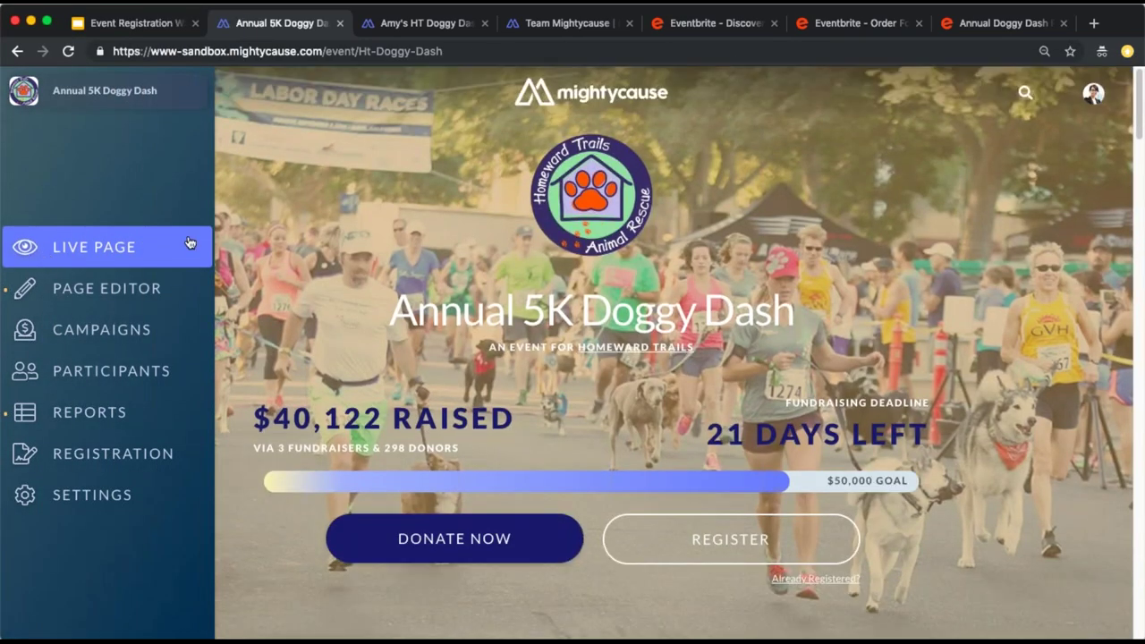
pyautogui.scroll(-2, 507, 393)
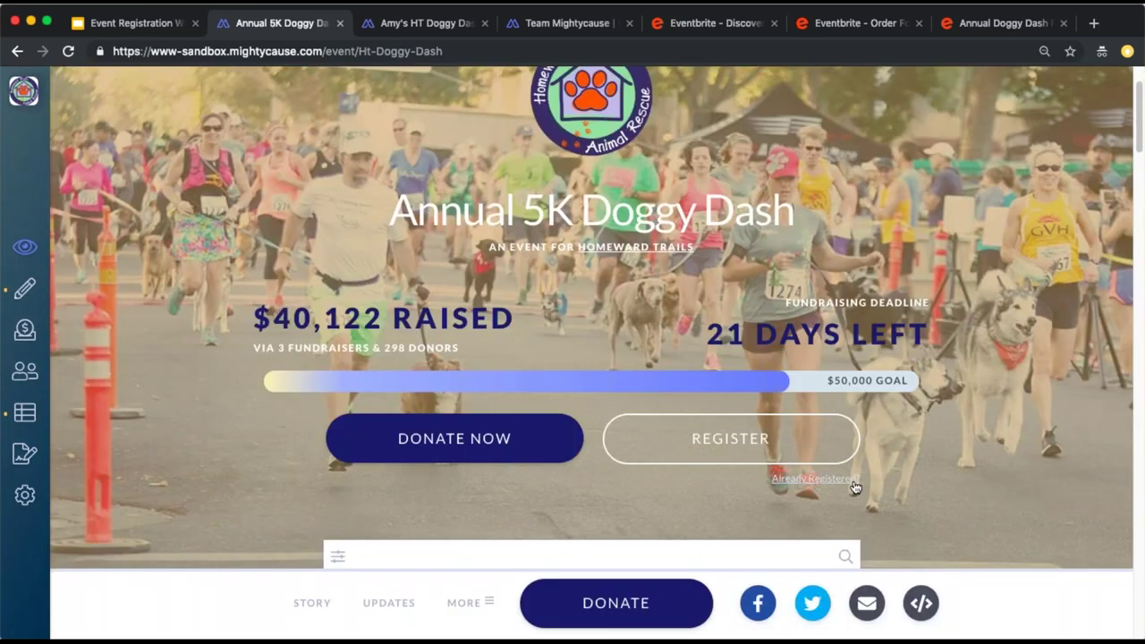
# As an already registered runner, paste the Eventbrite order ID and continue
pyautogui.click(725, 439)
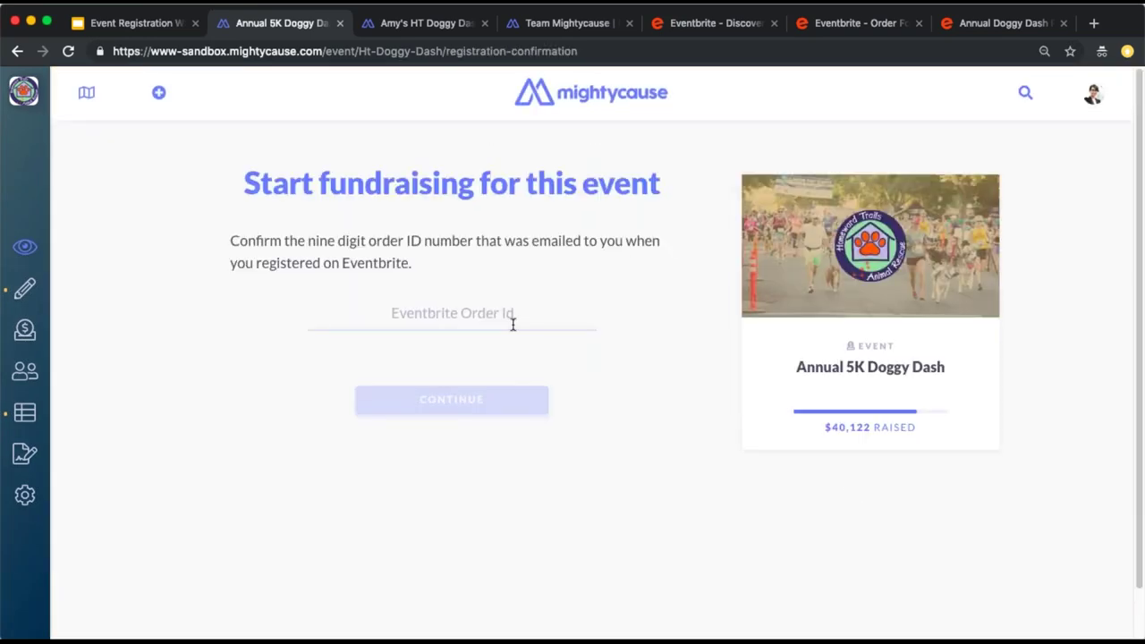
pyautogui.click(513, 324)
pyautogui.press('super+Tab')
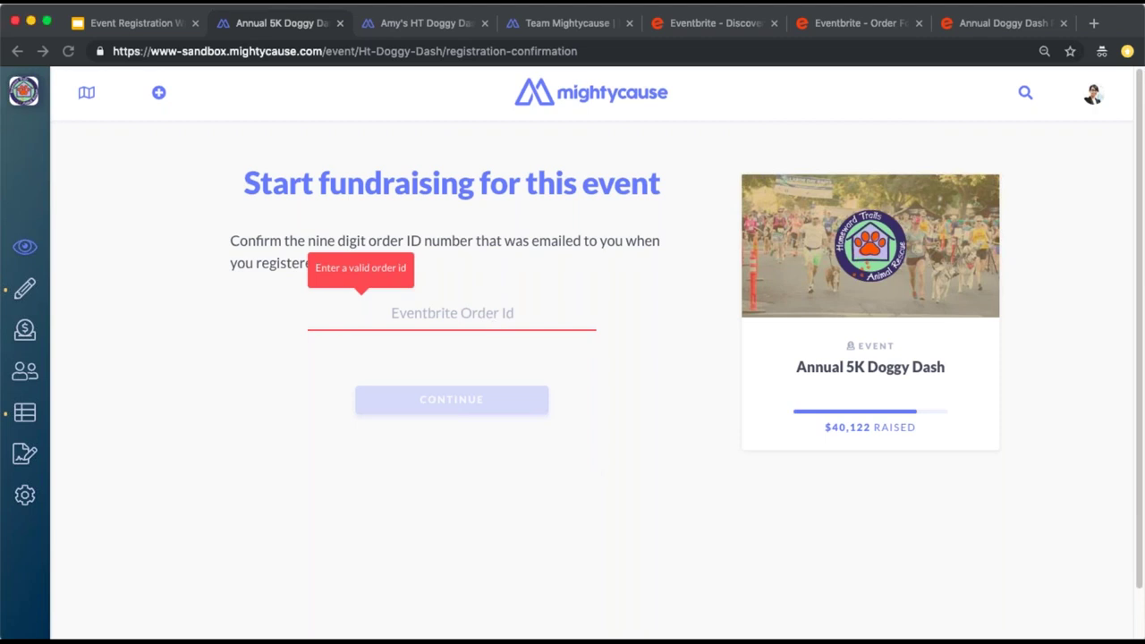
pyautogui.click(488, 400)
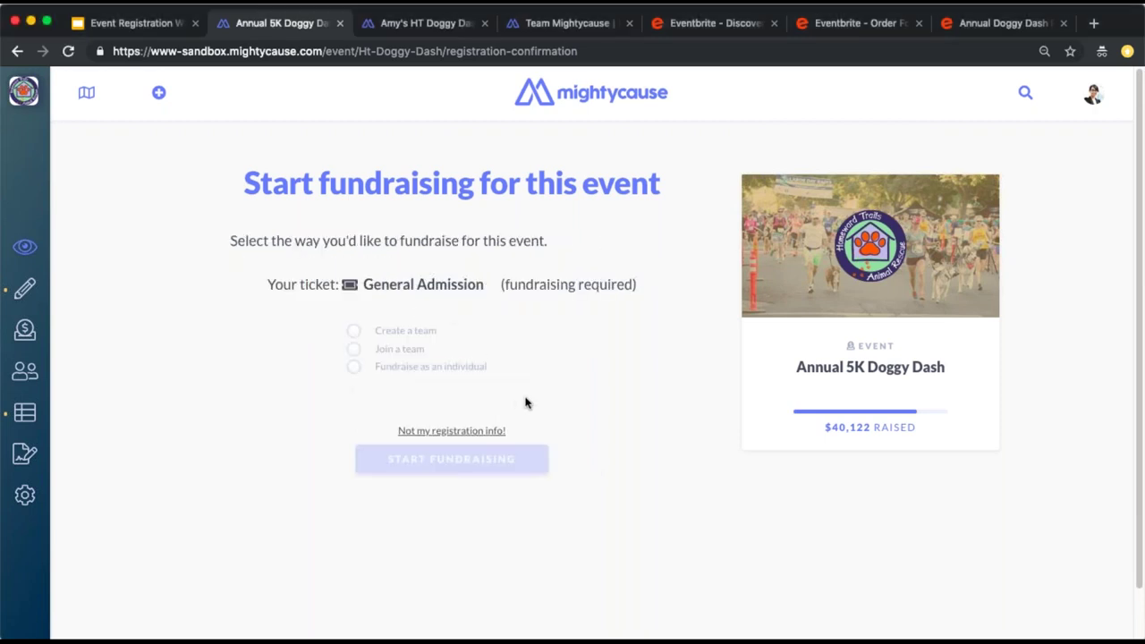
# Build the HT Doggy Dash Fundraiser as an individual, then return to the Annual 5K Doggy Dash page
pyautogui.click(475, 371)
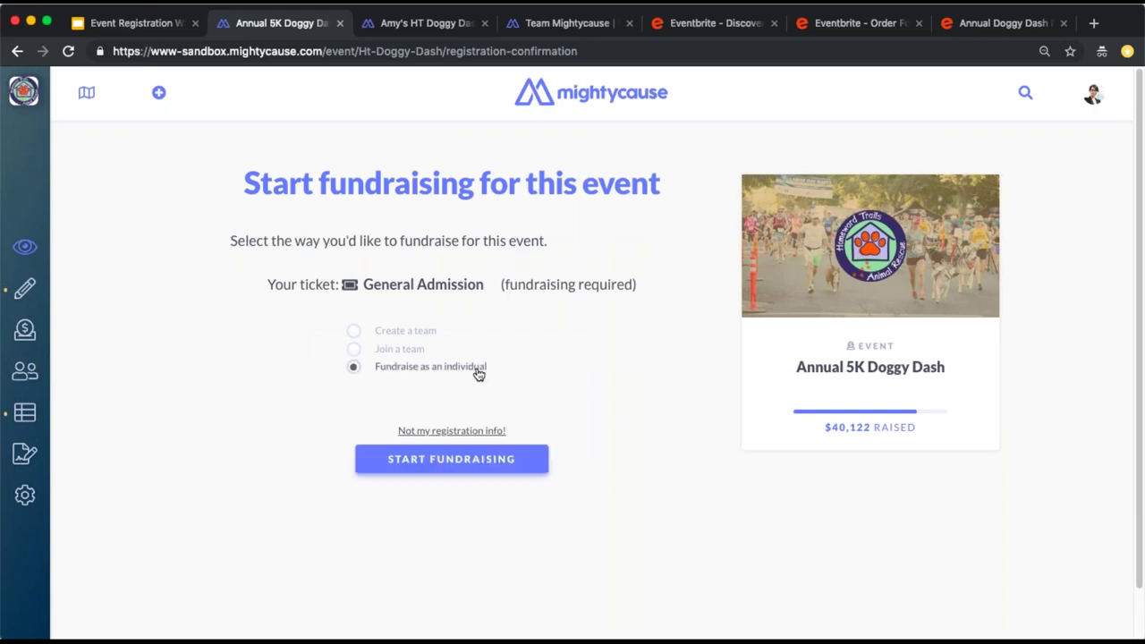
pyautogui.click(505, 461)
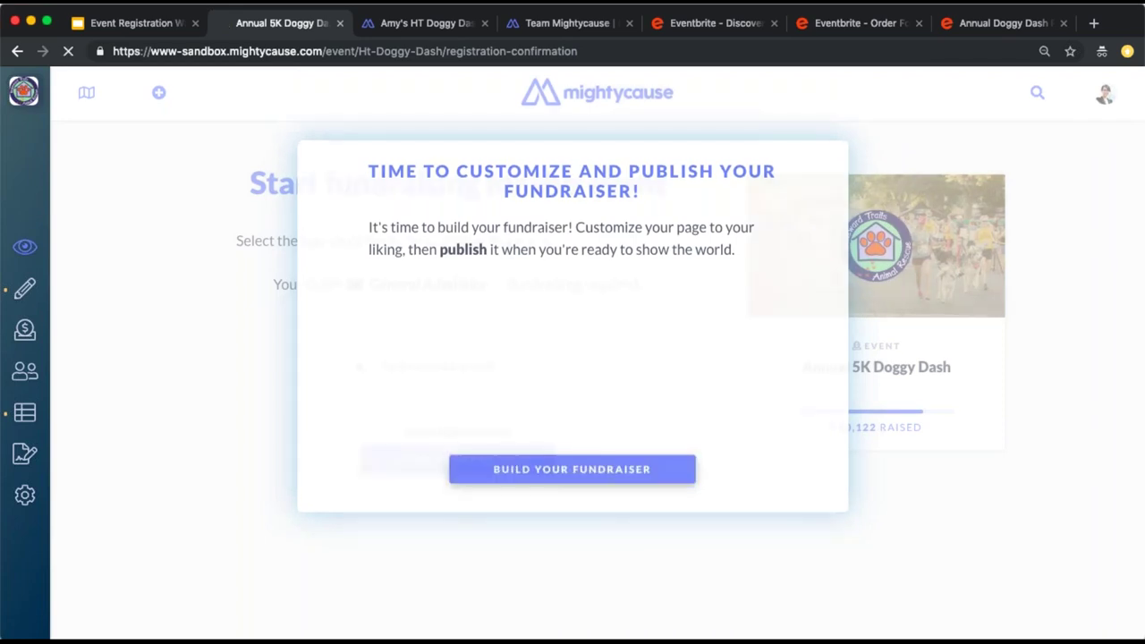
pyautogui.click(509, 481)
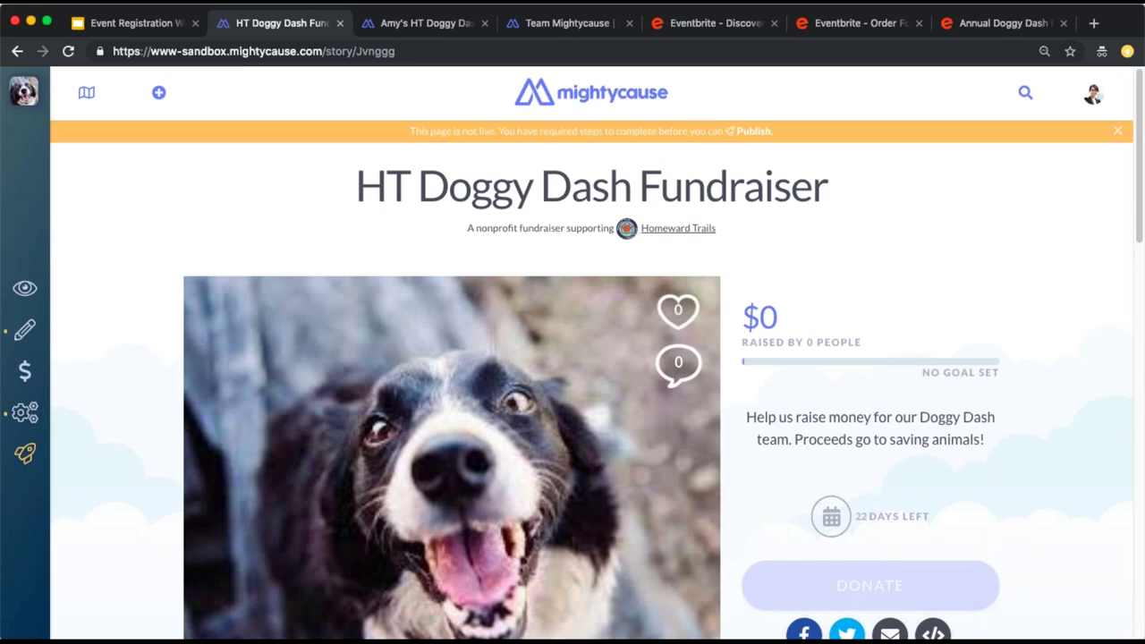
pyautogui.moveTo(489, 410)
pyautogui.scroll(-3, 294, 455)
pyautogui.click(295, 457)
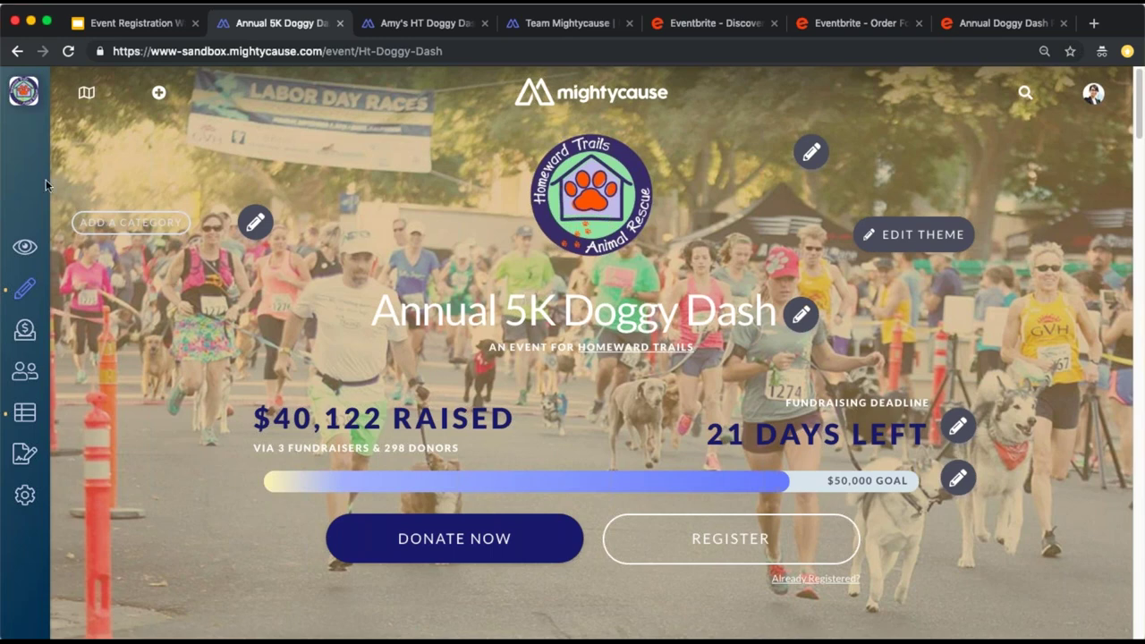
# Open the Doggy Dash Participants list and show all 11 participants
pyautogui.moveTo(40, 188)
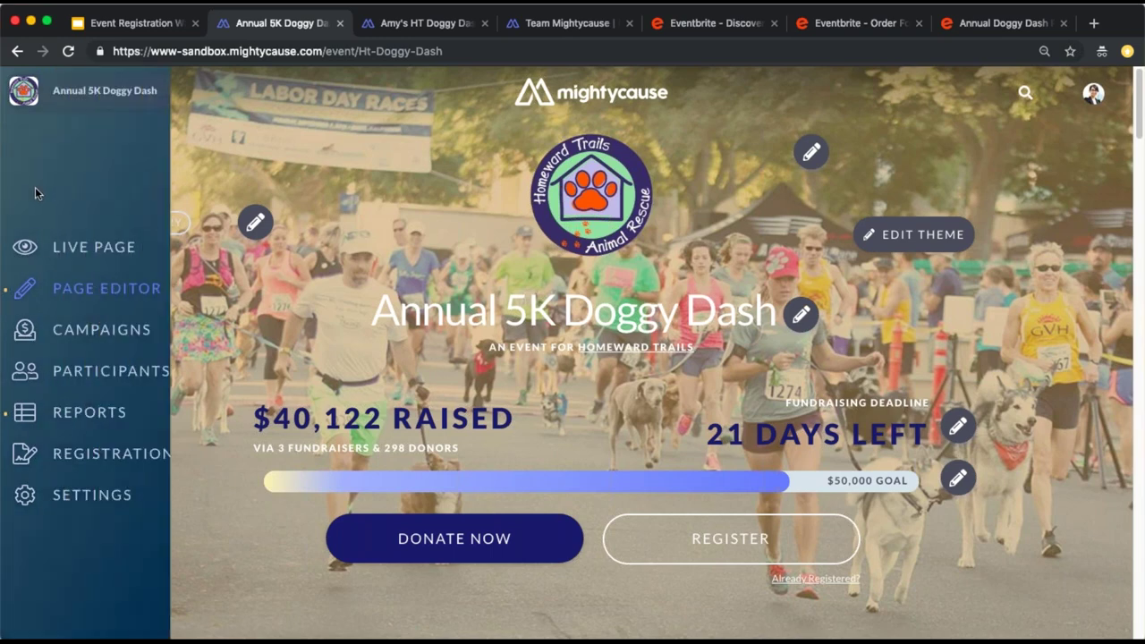
pyautogui.click(159, 373)
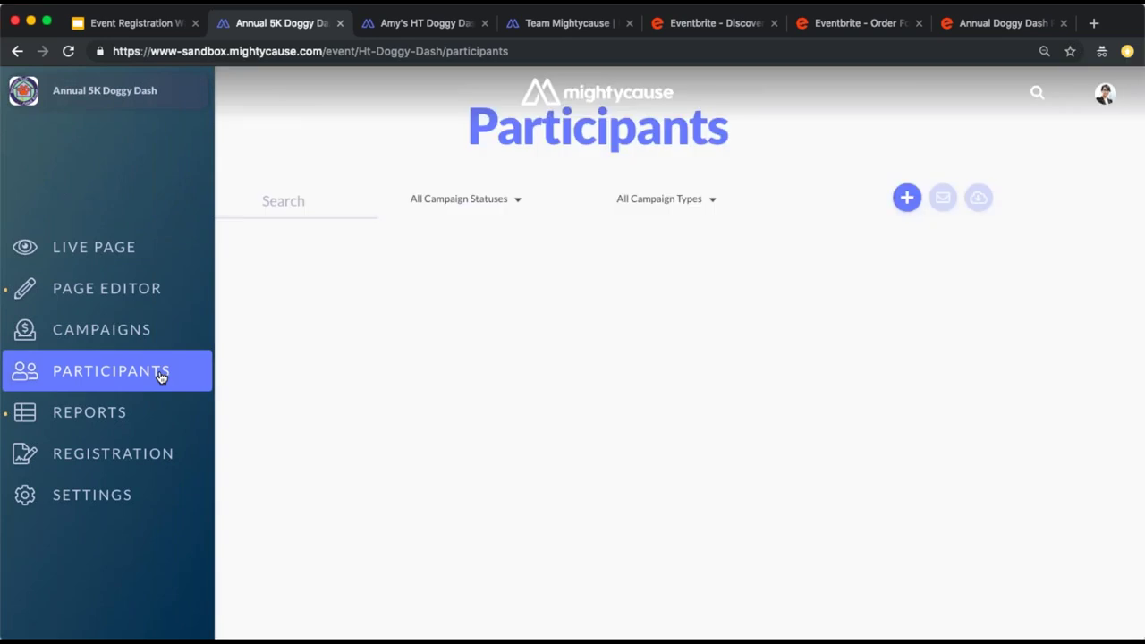
pyautogui.scroll(-3, 440, 271)
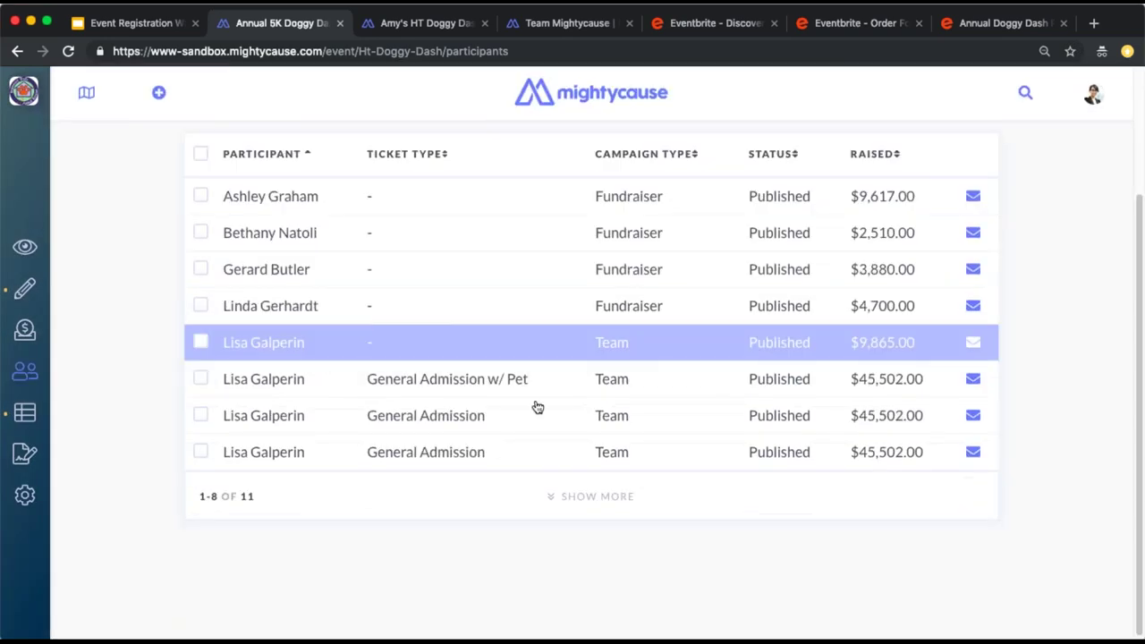
pyautogui.click(577, 496)
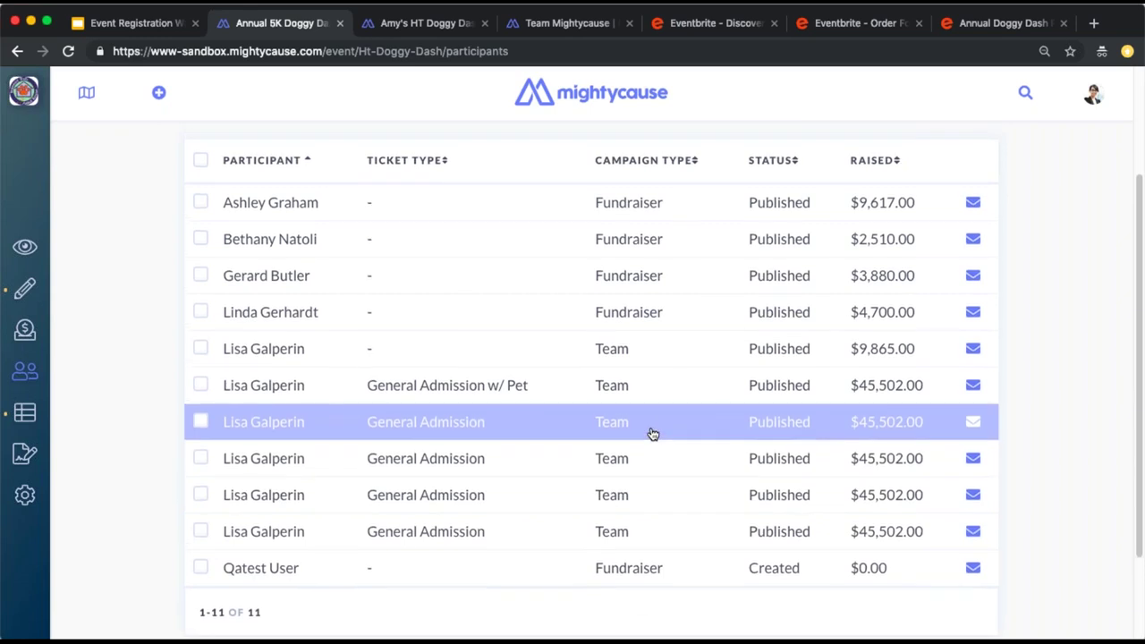
# Filter participants to General Admission tickets with Not Created campaign status
pyautogui.scroll(2, 537, 429)
pyautogui.scroll(1, 432, 427)
pyautogui.click(438, 254)
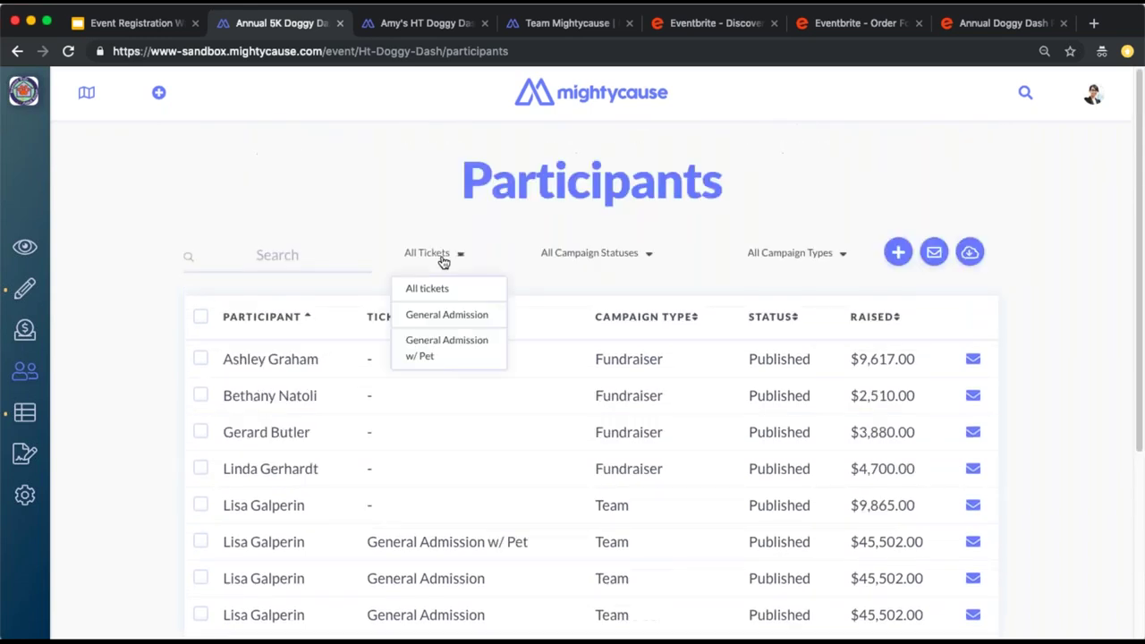
pyautogui.click(589, 254)
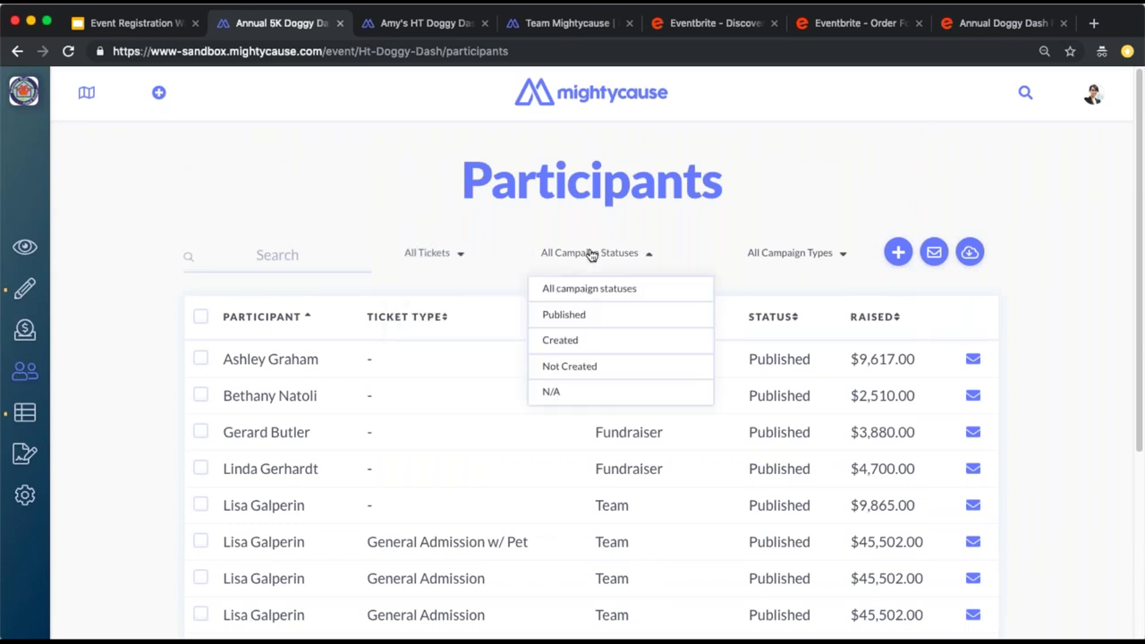
pyautogui.click(446, 251)
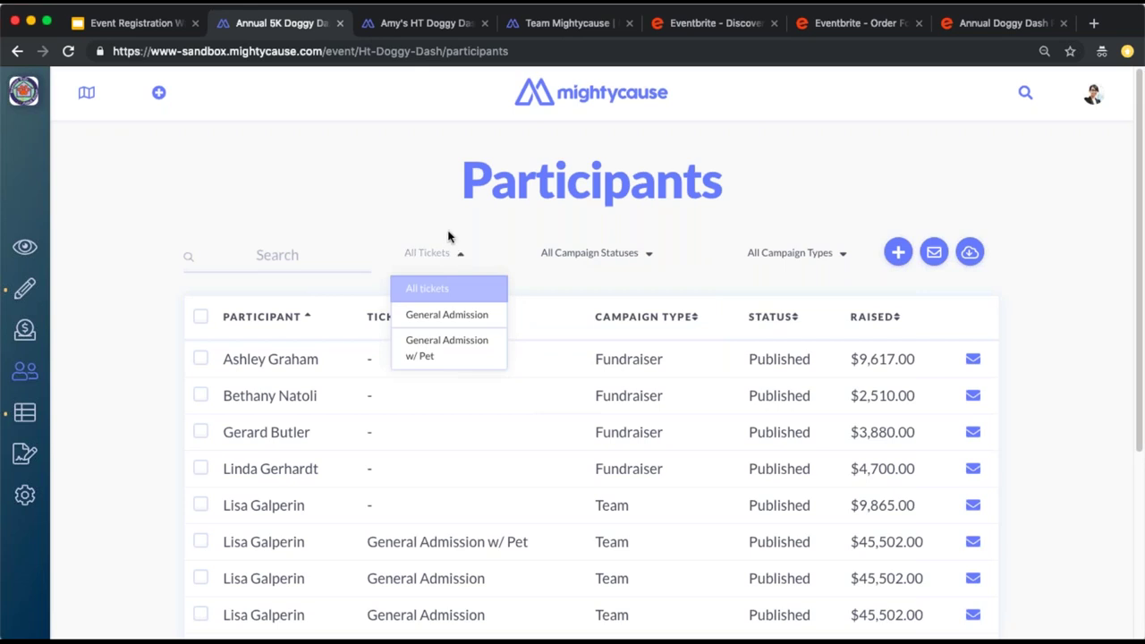
pyautogui.click(445, 324)
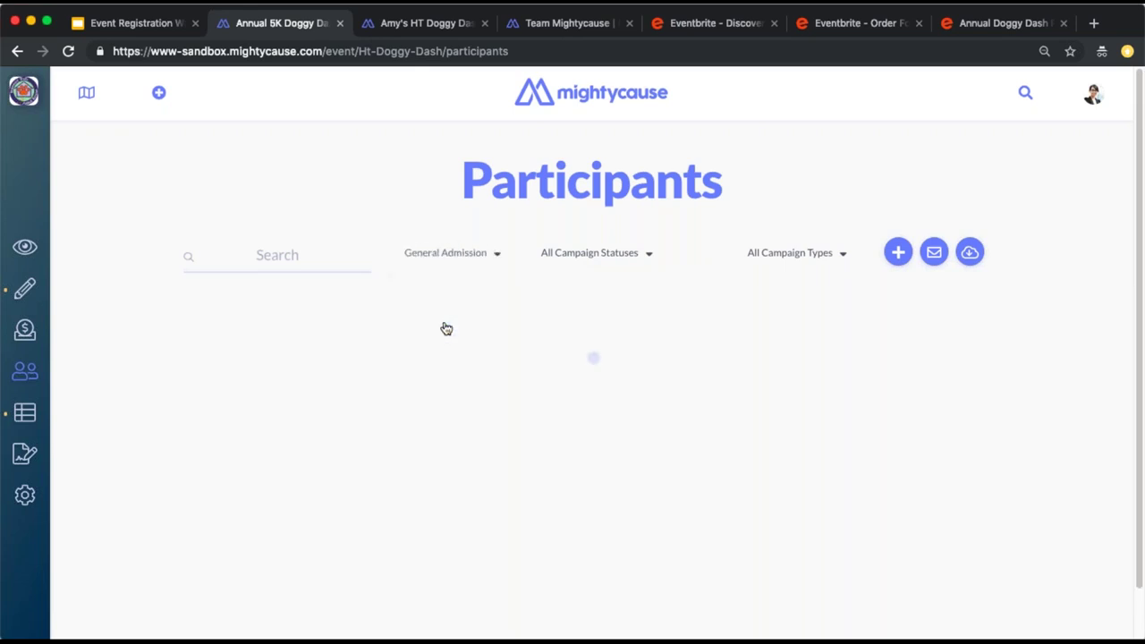
pyautogui.click(556, 260)
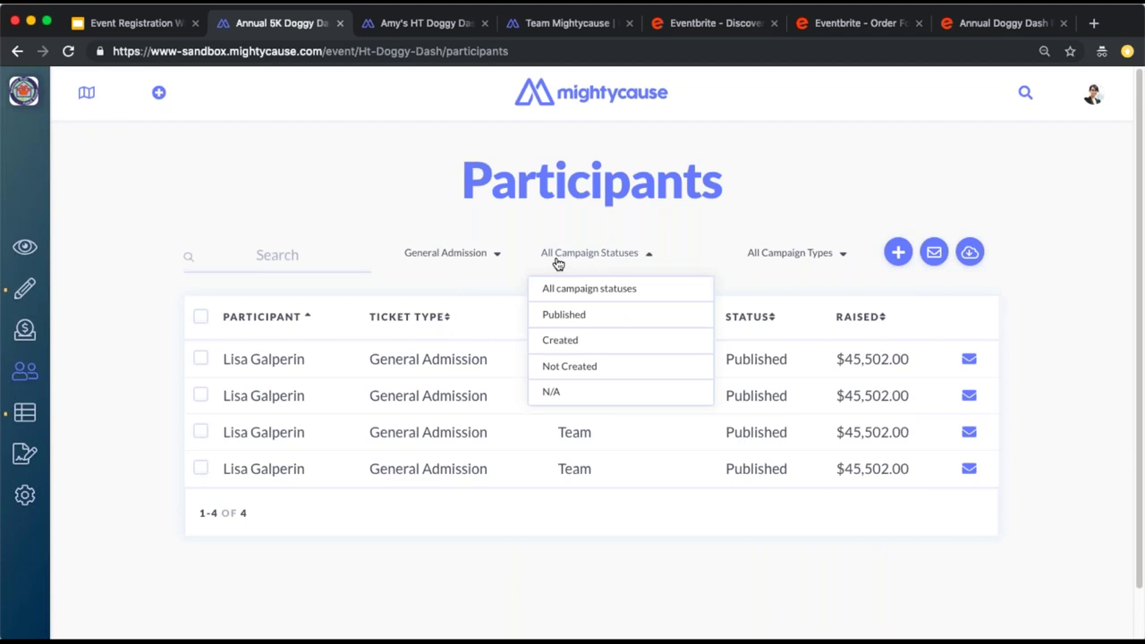
pyautogui.click(582, 366)
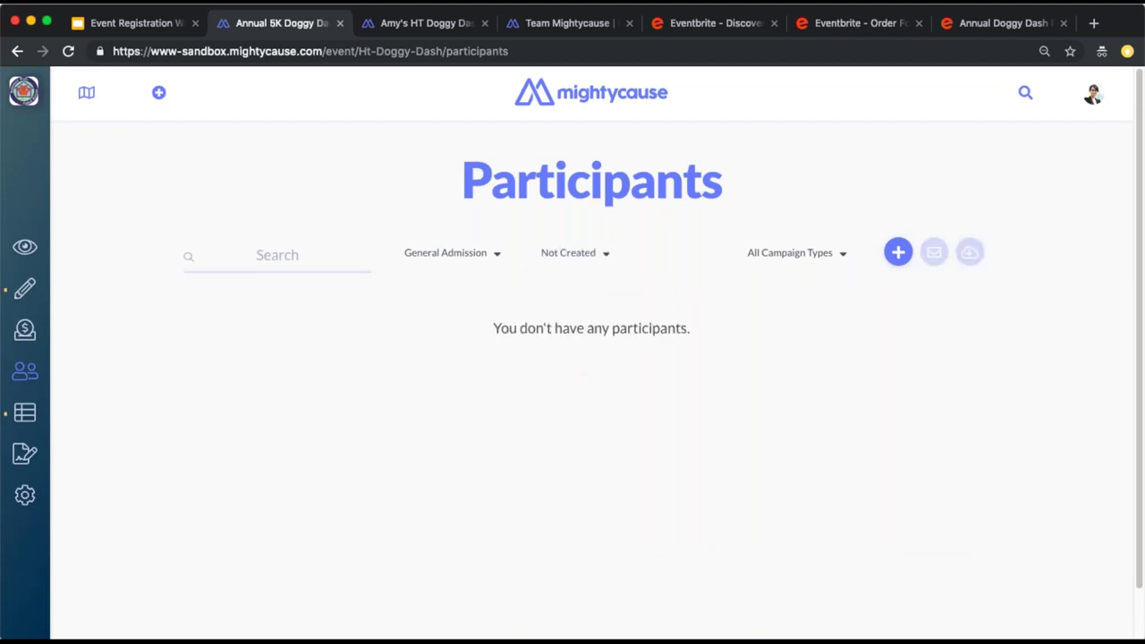
# Switch the filters to Created campaigns across all ticket types
pyautogui.click(582, 255)
pyautogui.click(577, 340)
pyautogui.click(470, 255)
pyautogui.click(453, 289)
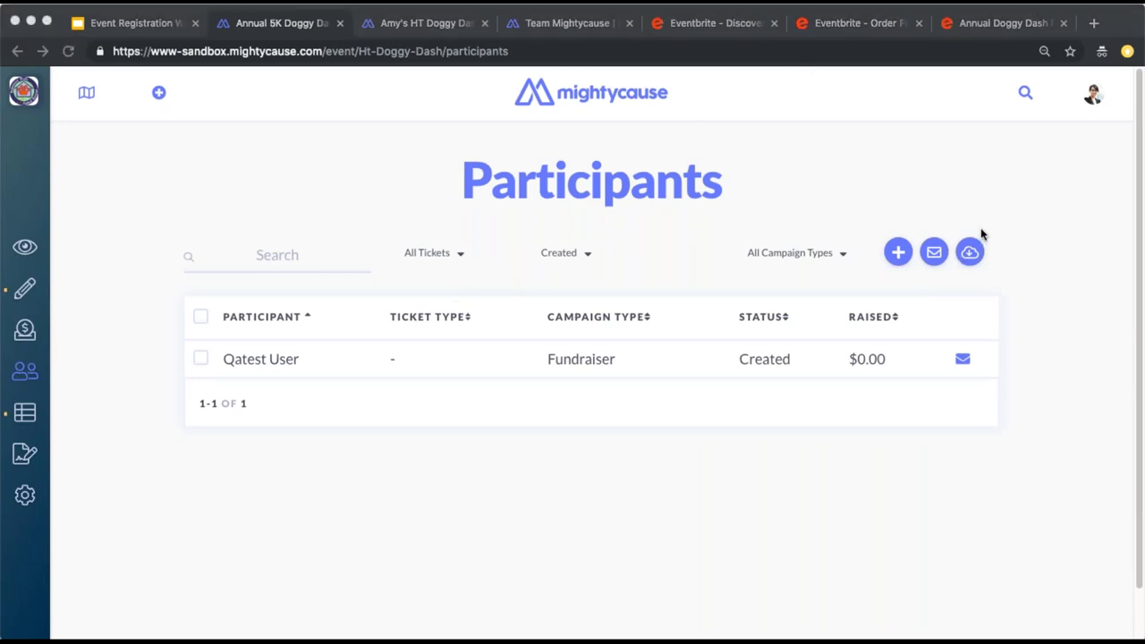
pyautogui.click(974, 254)
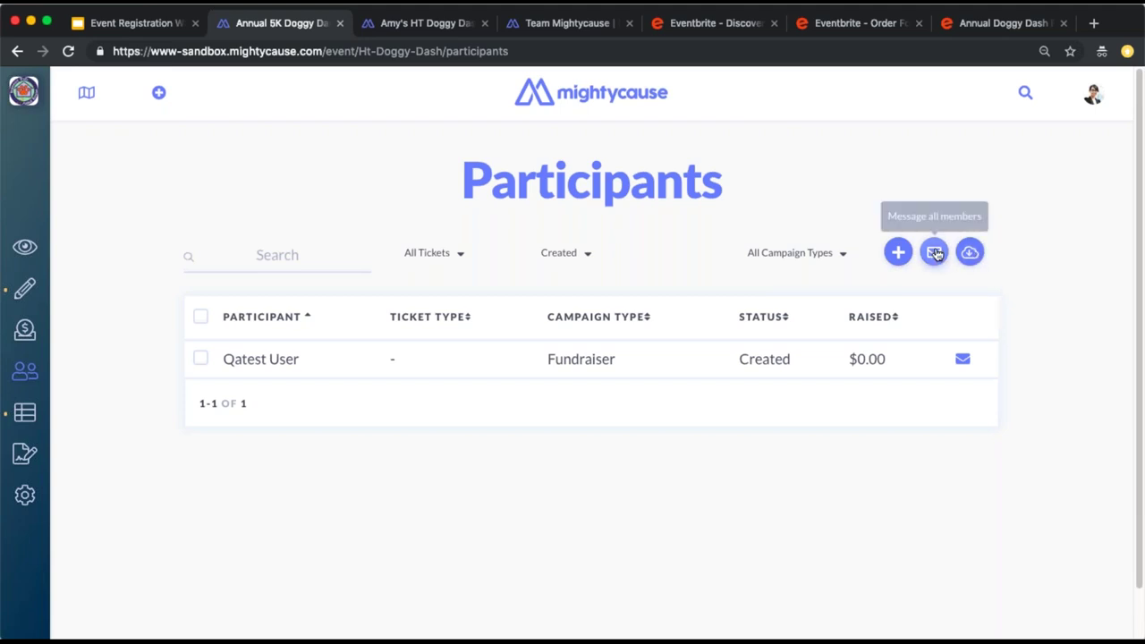
# Select the remaining test participant and discard a message to them without sending
pyautogui.click(201, 359)
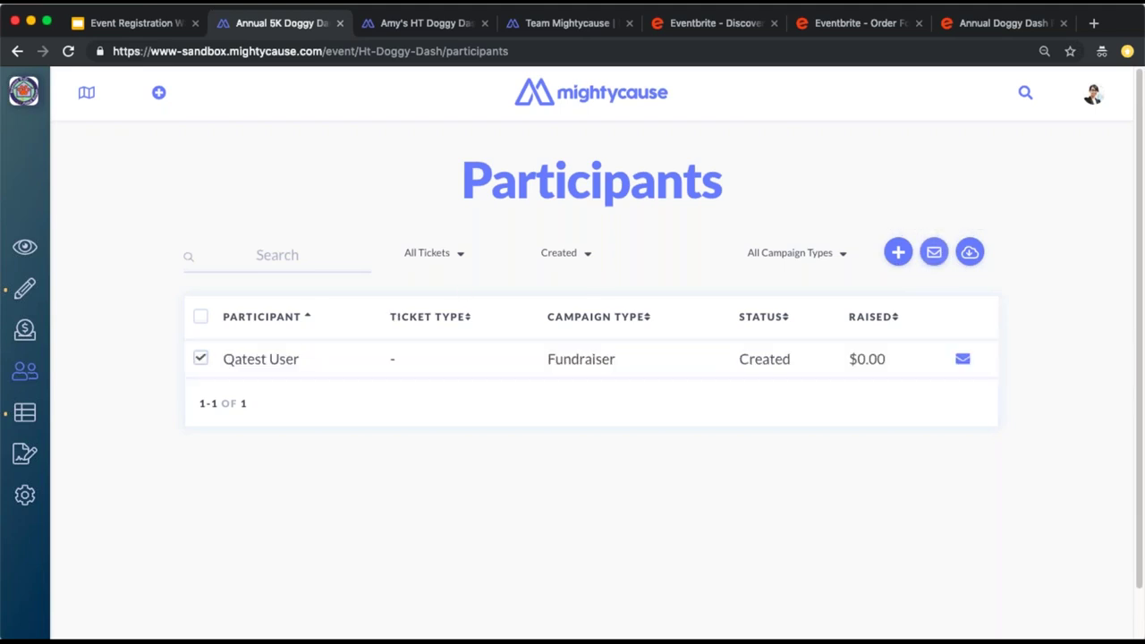
pyautogui.click(936, 259)
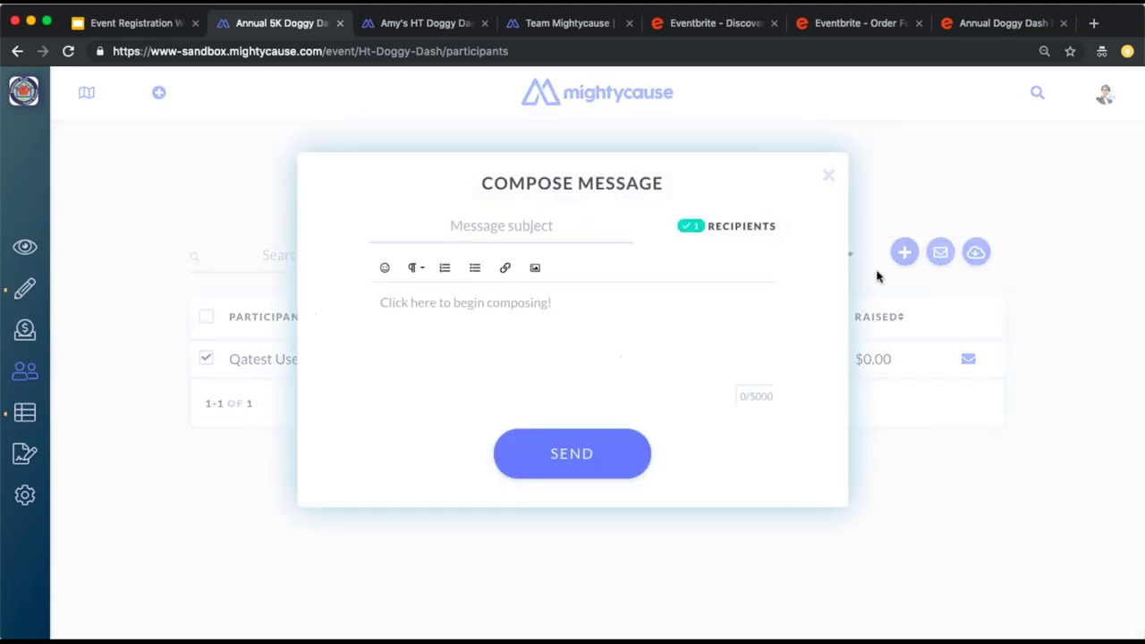
pyautogui.click(829, 176)
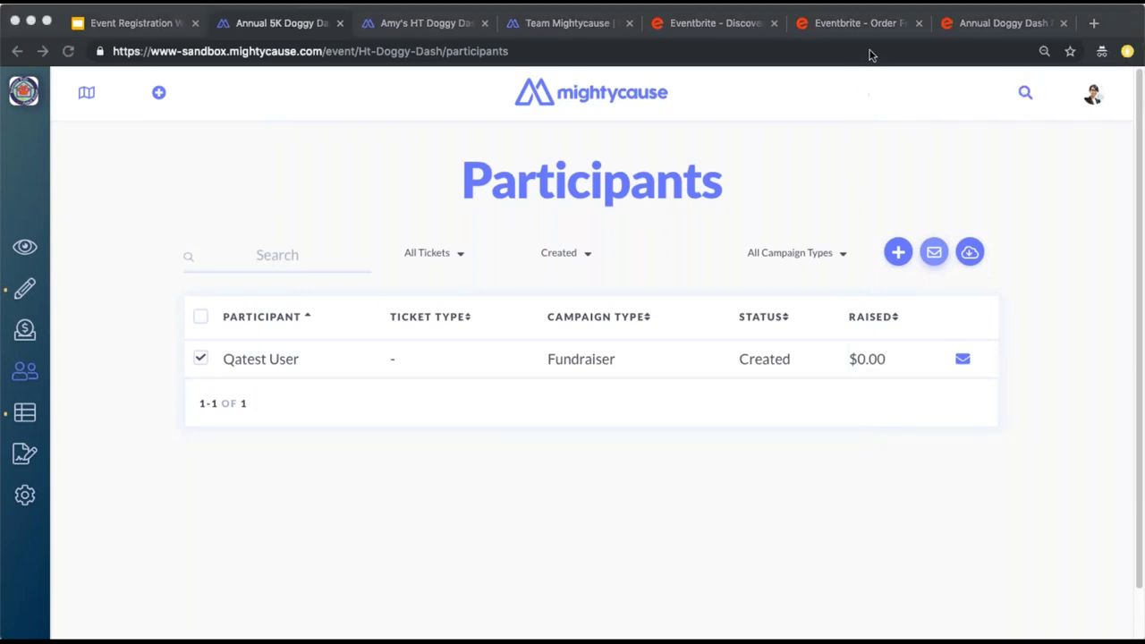
# Open the member invitation and message composer, closing each without sending
pyautogui.click(898, 253)
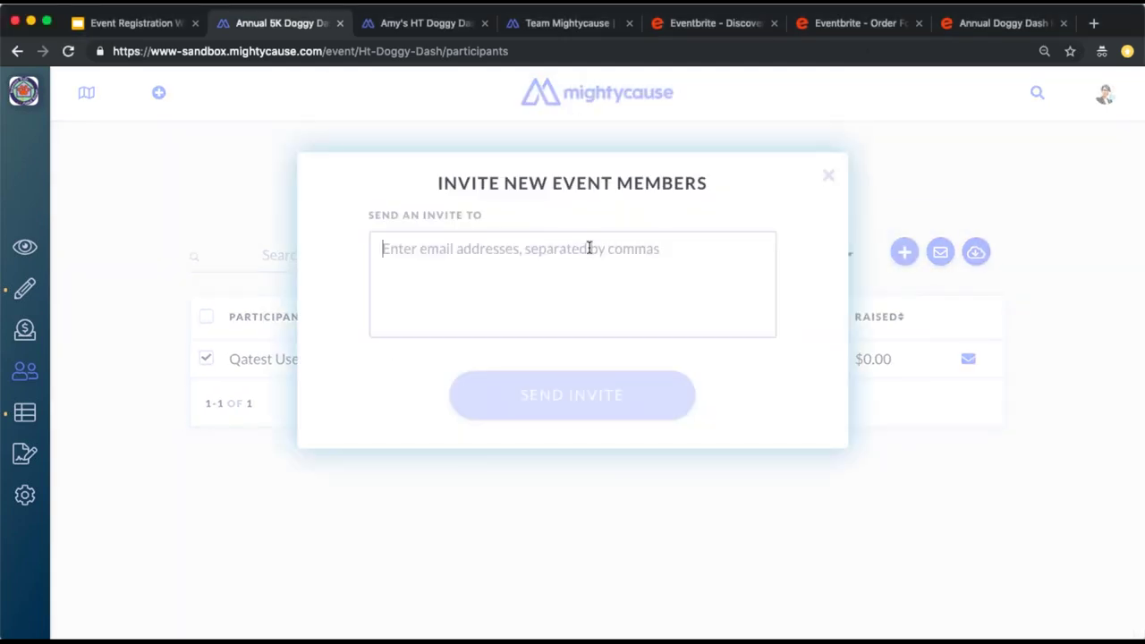
pyautogui.click(828, 179)
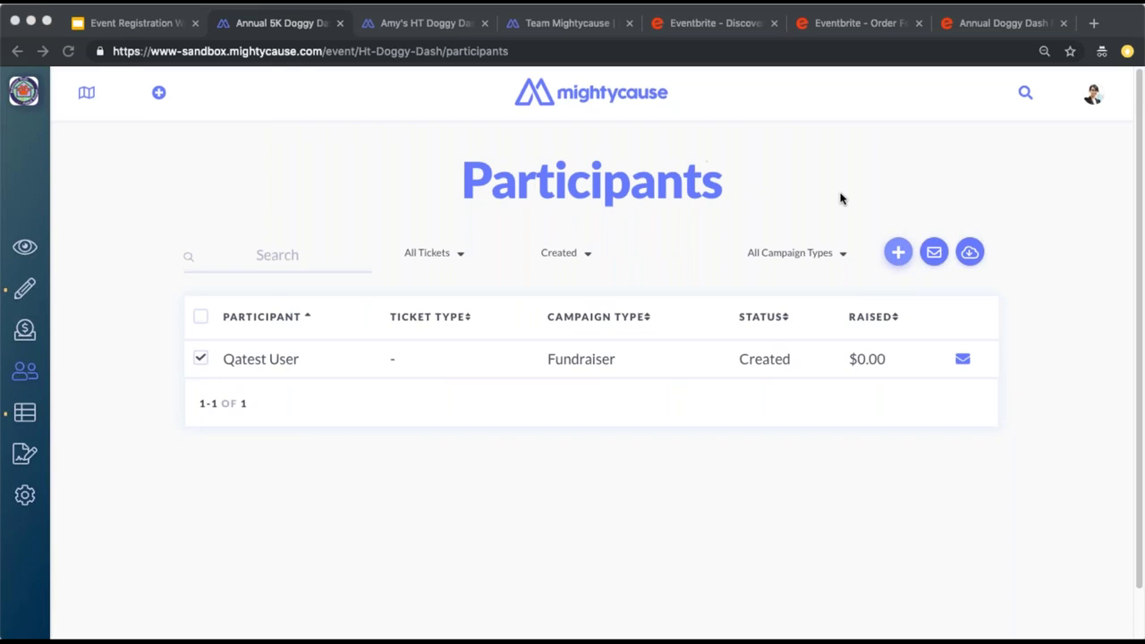
pyautogui.click(934, 252)
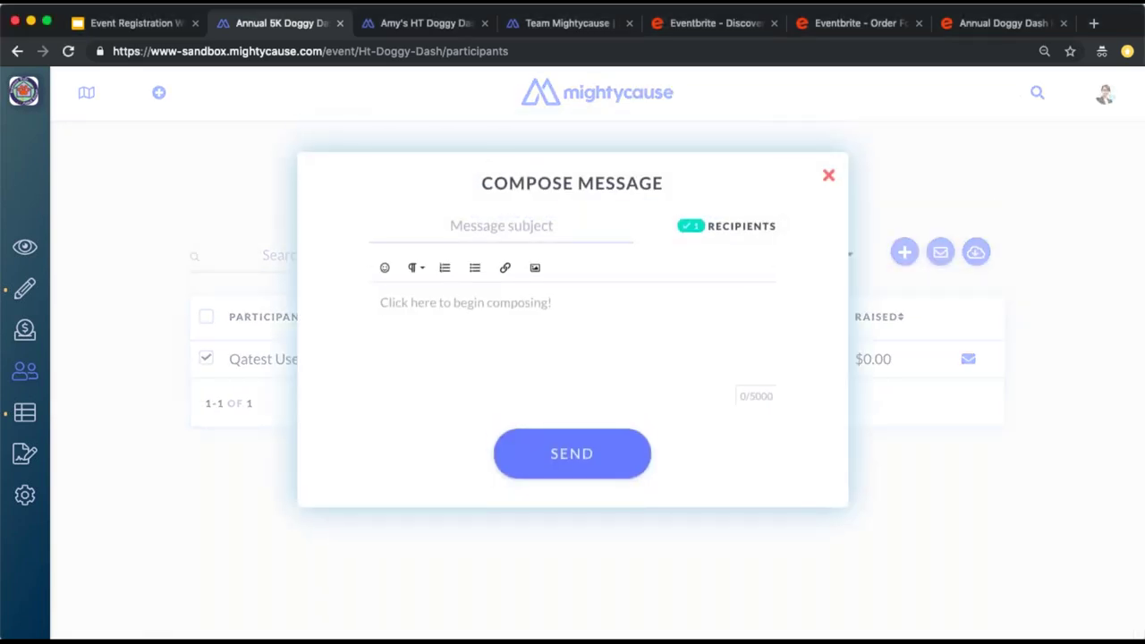
pyautogui.click(828, 176)
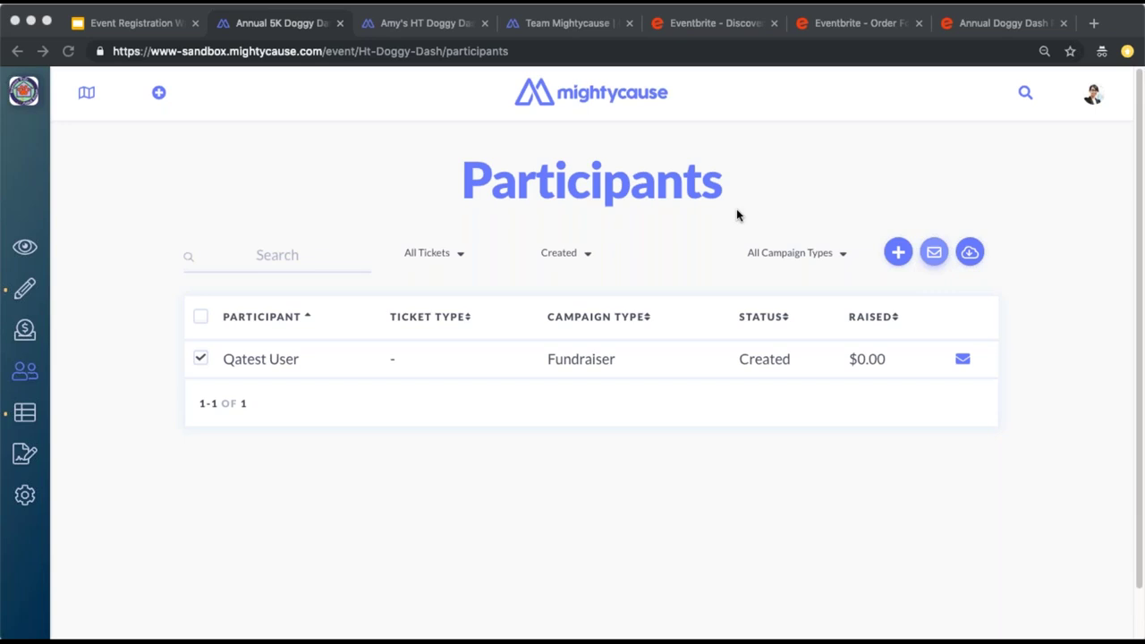
# View the Eventbrite Attendee Report and scroll through all five order rows
pyautogui.click(32, 415)
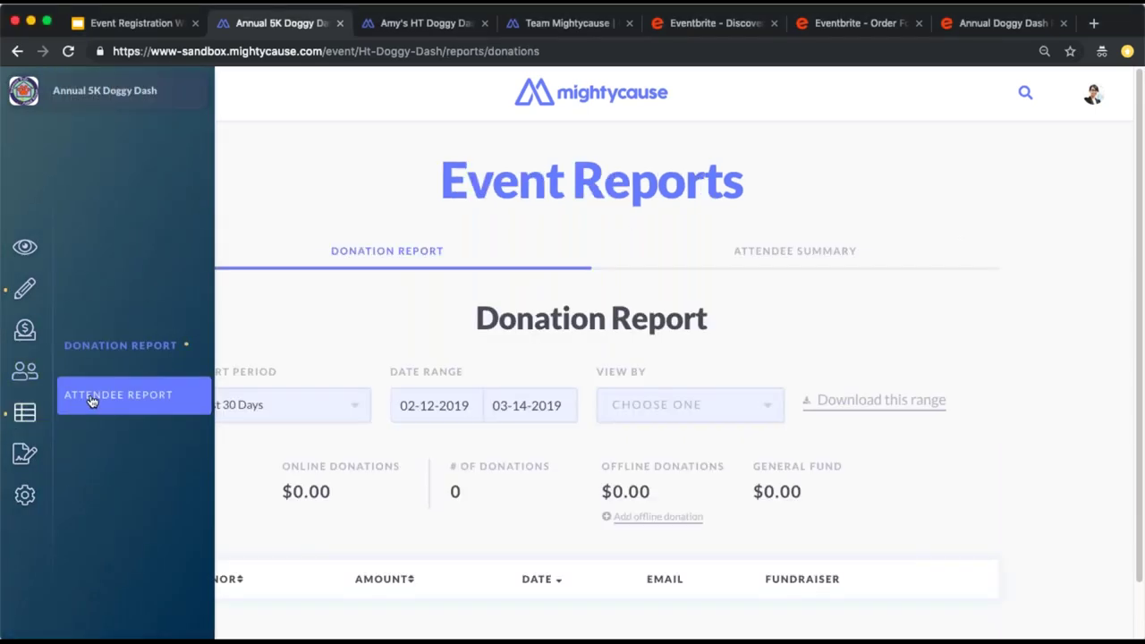
pyautogui.click(91, 401)
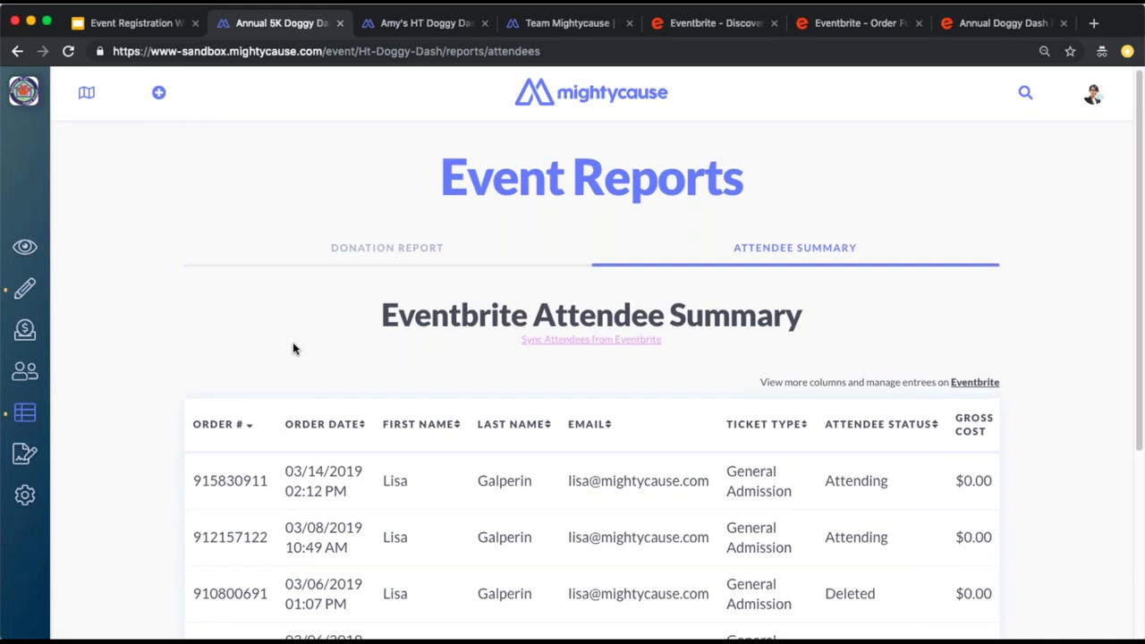
pyautogui.scroll(-3, 293, 349)
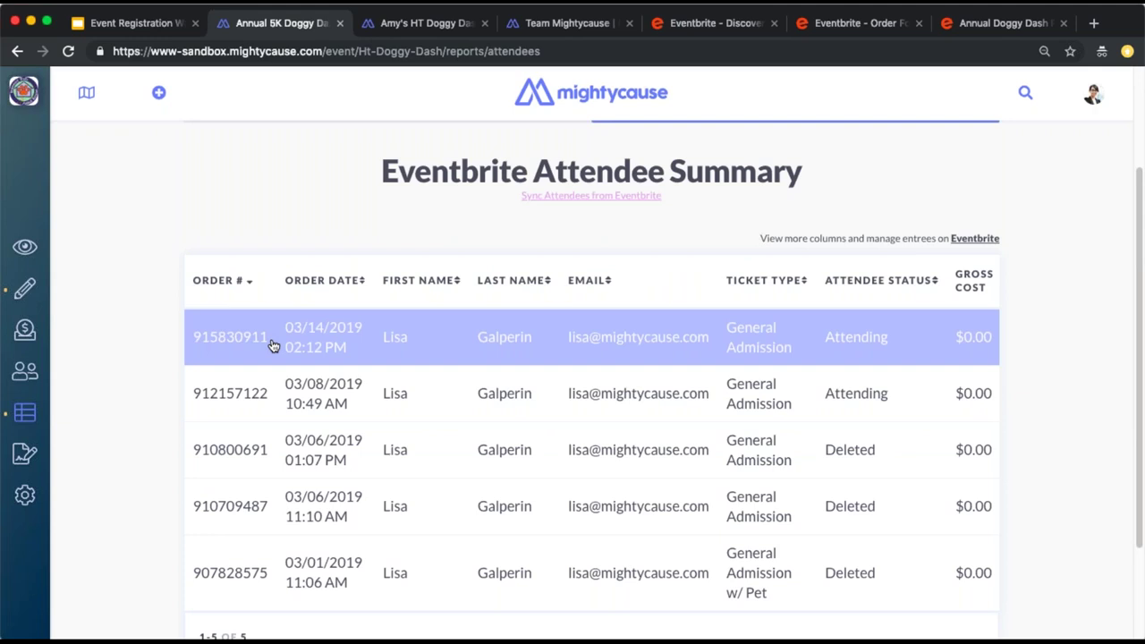
# Go back to the unfiltered Doggy Dash Participants list of fundraisers and teams
pyautogui.moveTo(23, 367)
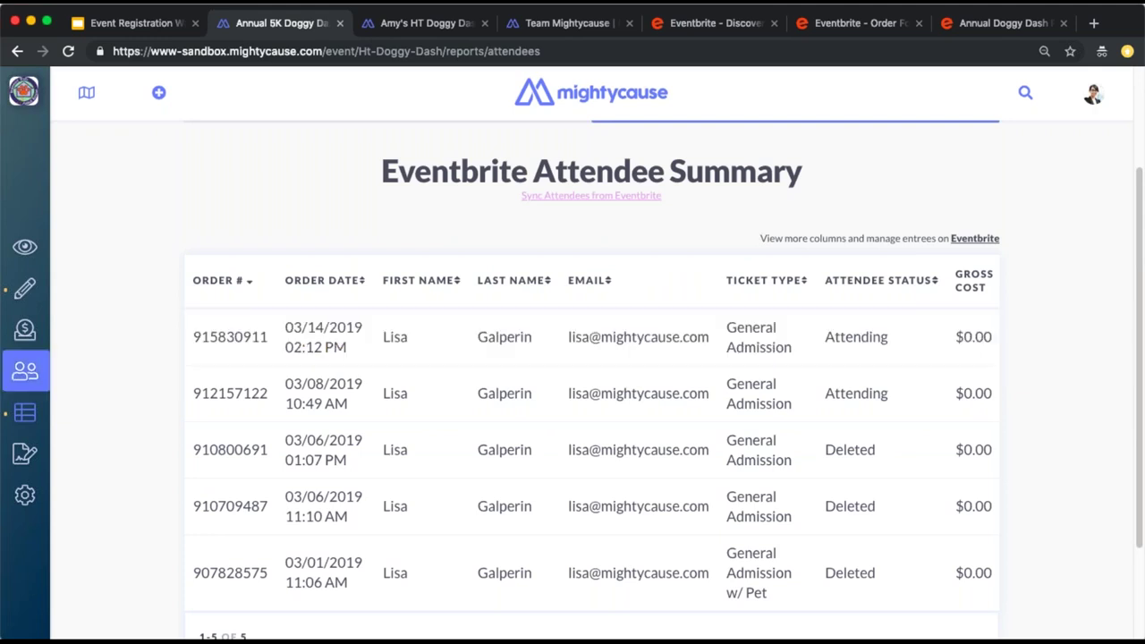
pyautogui.click(22, 367)
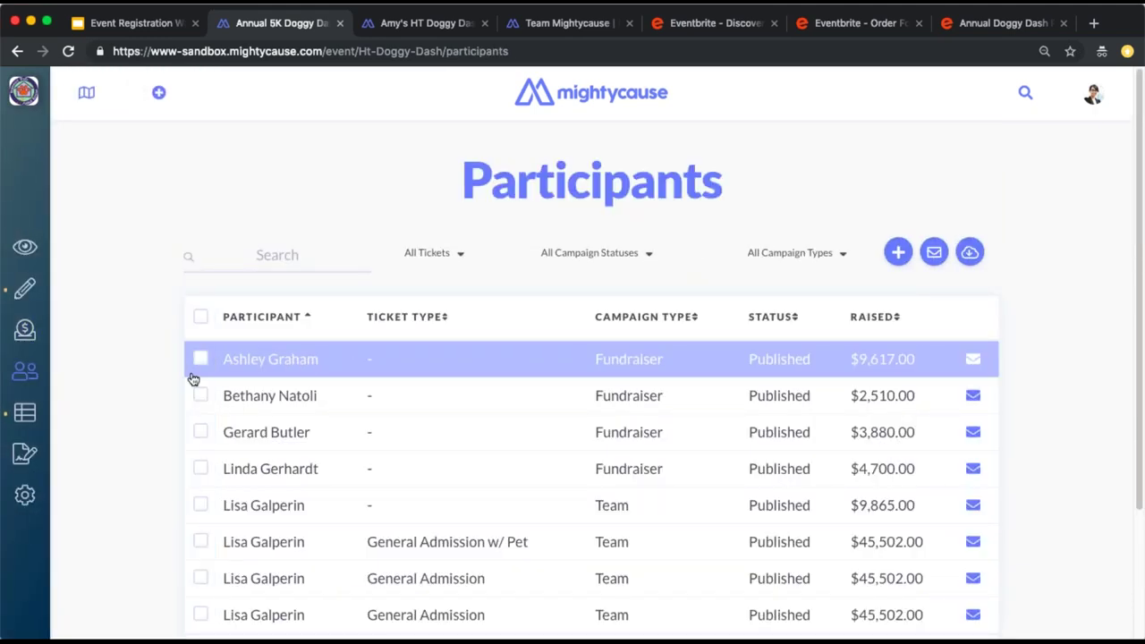
pyautogui.moveTo(47, 427)
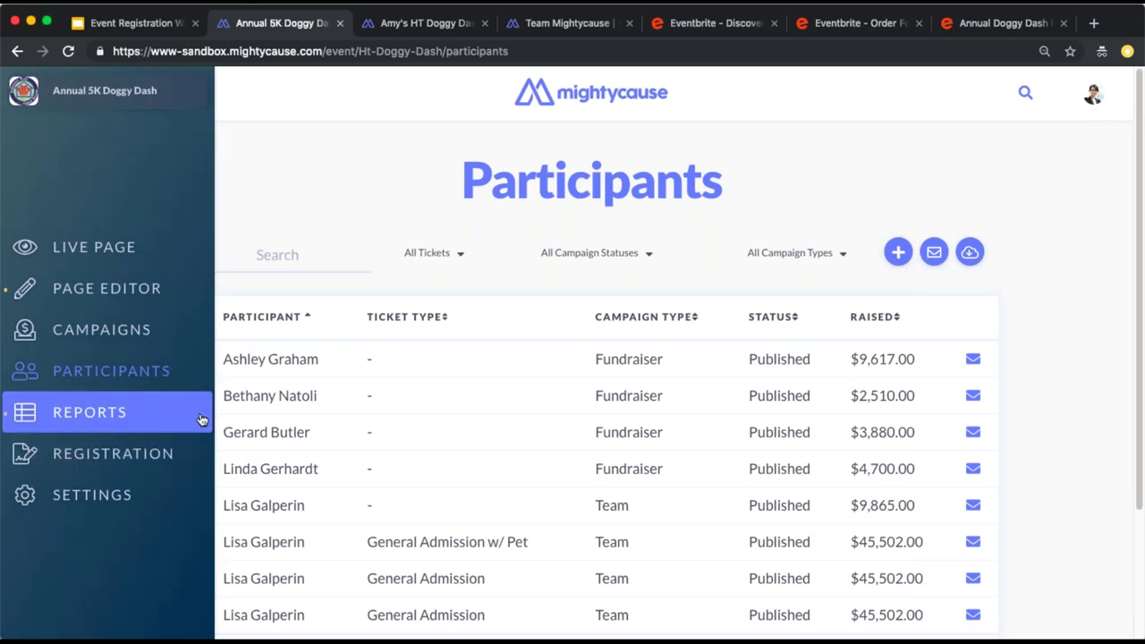
# Show the live Annual 5K Doggy Dash page with $40,122 raised
pyautogui.click(18, 254)
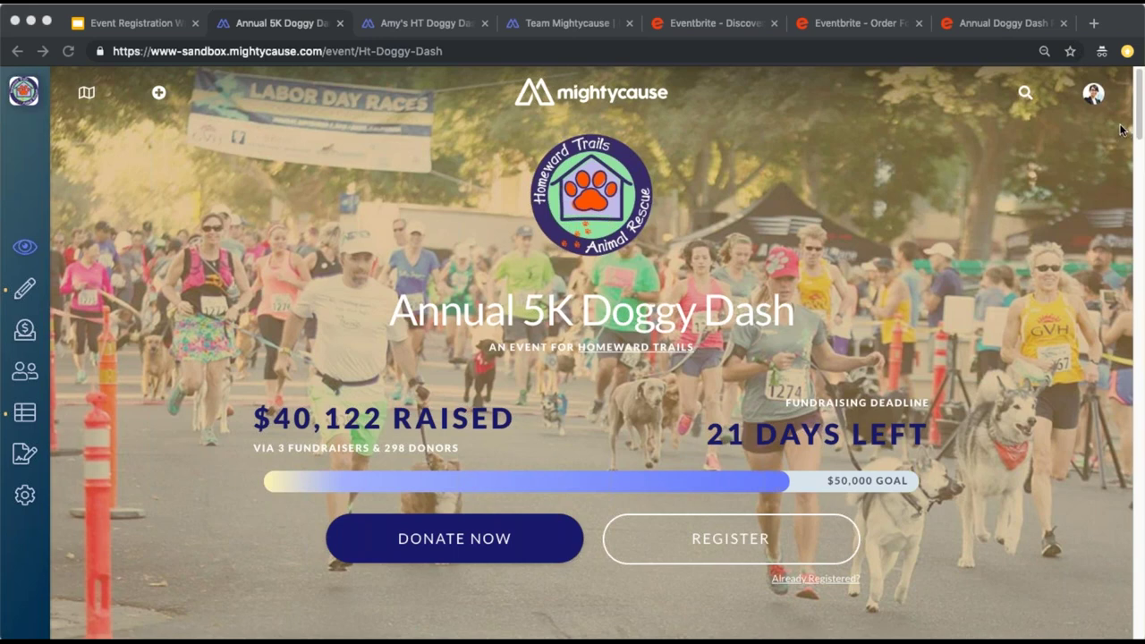
# Review the Fundraiser Template settings: HT Doggy Dash Fundraiser title, goal, dog image and story
pyautogui.click(9, 194)
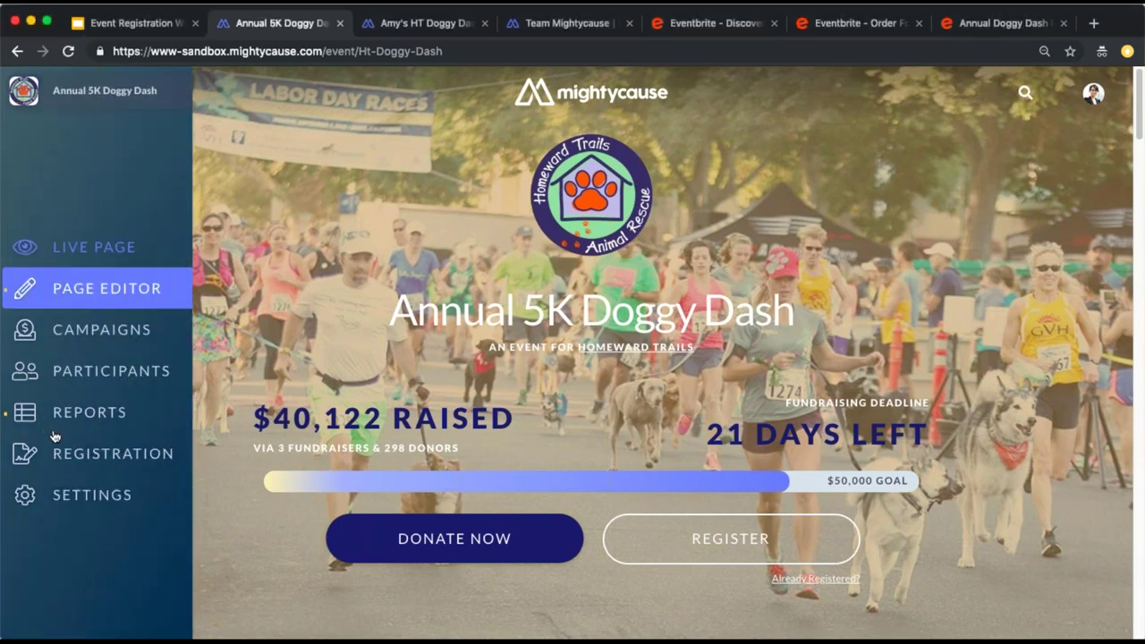
pyautogui.click(36, 491)
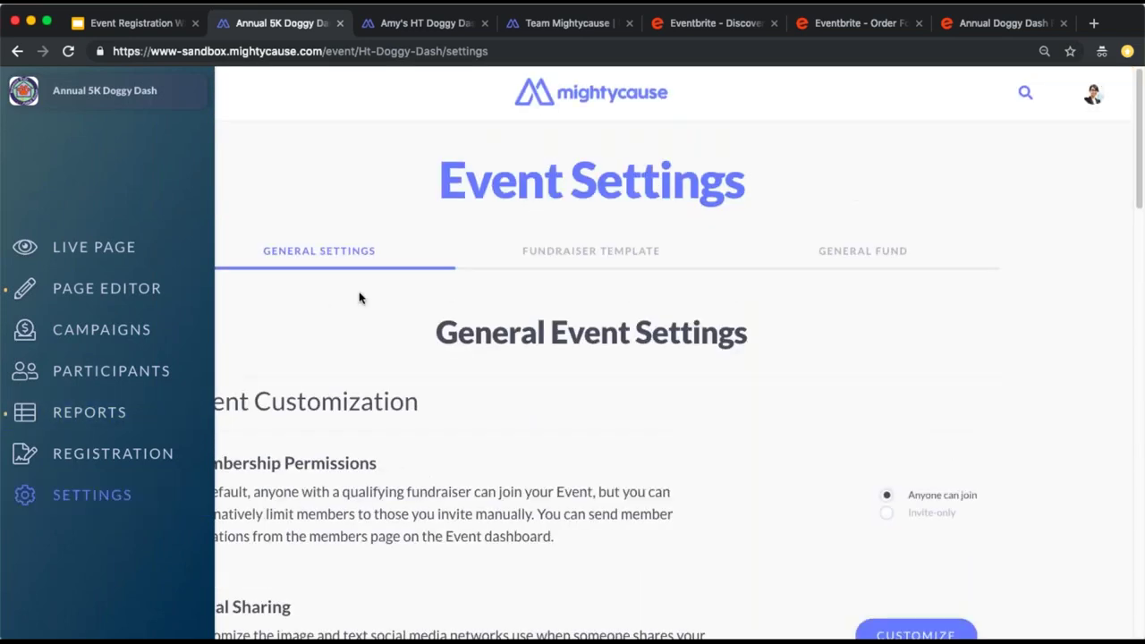
pyautogui.click(557, 257)
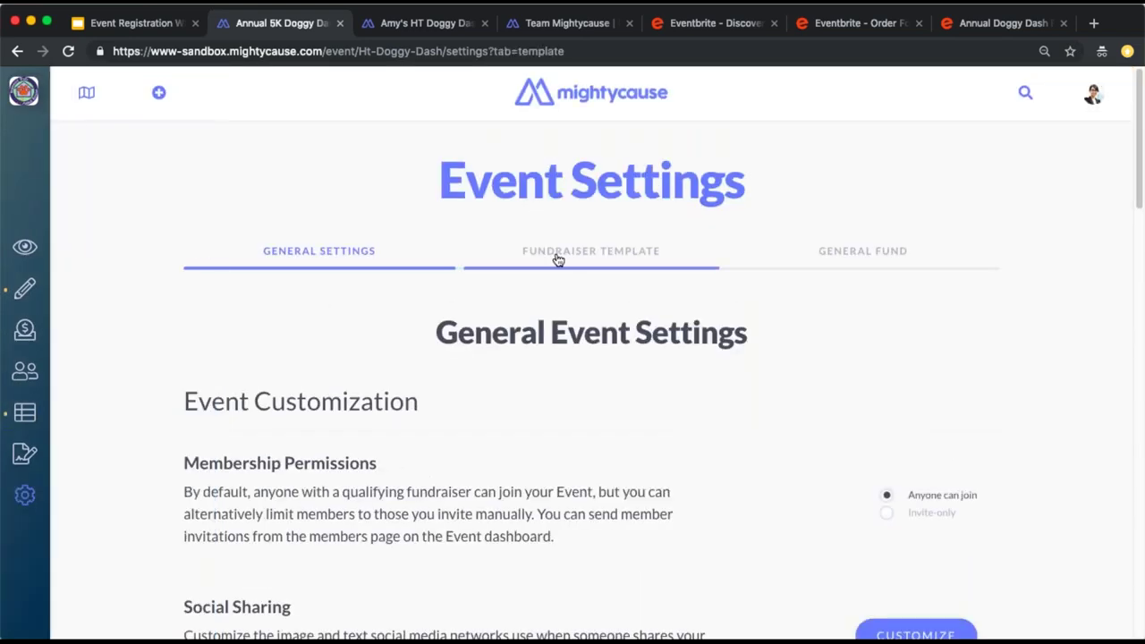
pyautogui.scroll(-2, 555, 312)
pyautogui.scroll(-5, 556, 318)
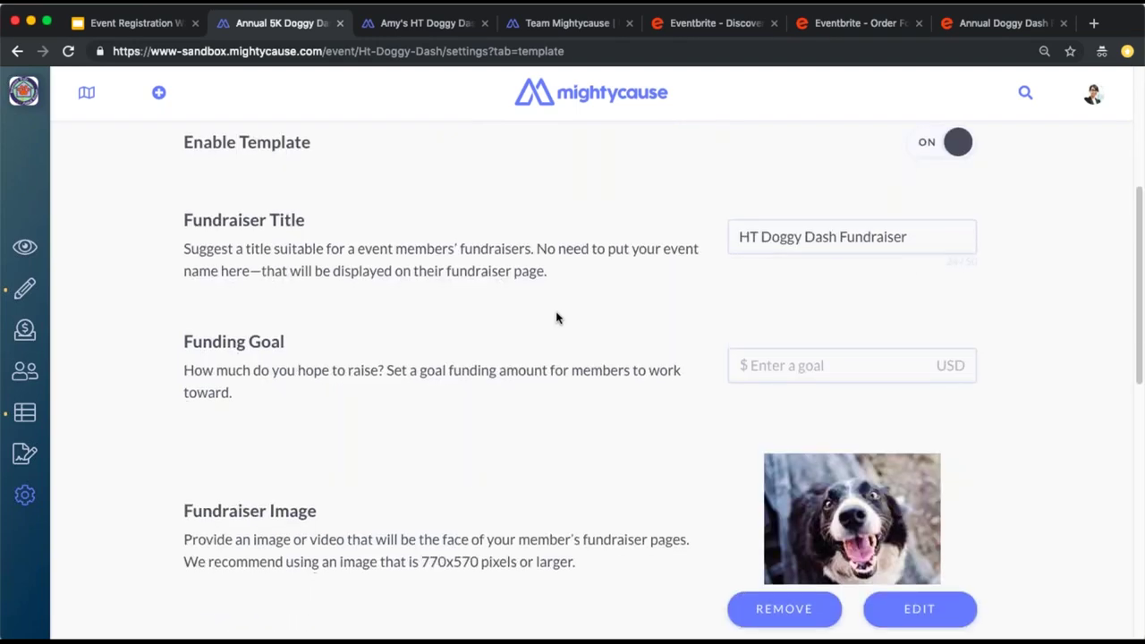
pyautogui.scroll(-4, 556, 318)
pyautogui.scroll(-12, 556, 318)
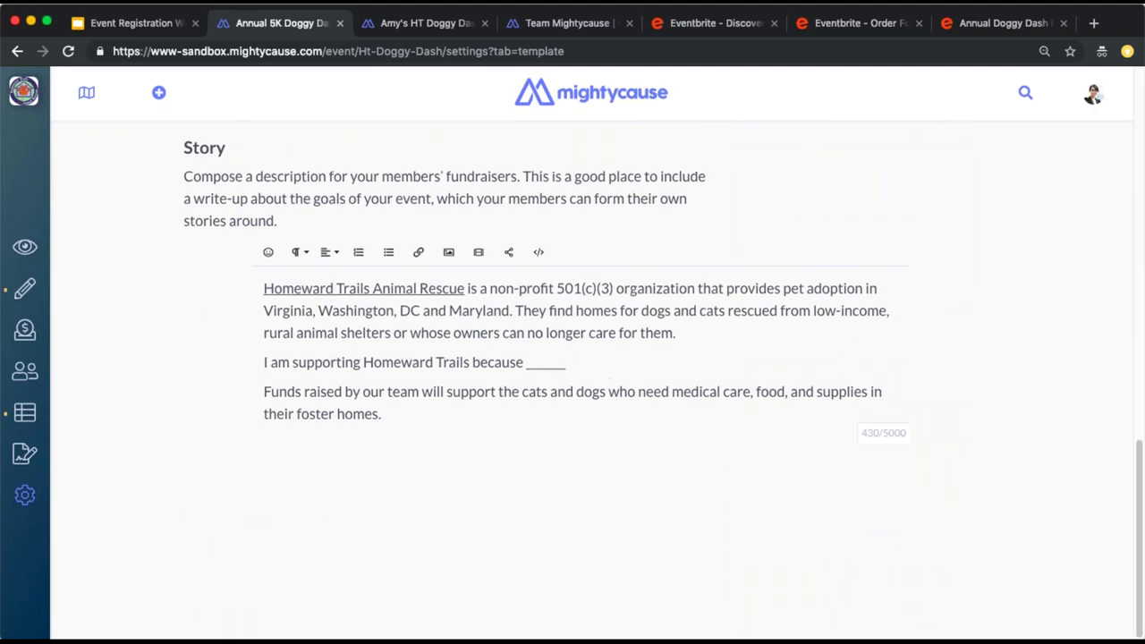
pyautogui.scroll(14, 540, 317)
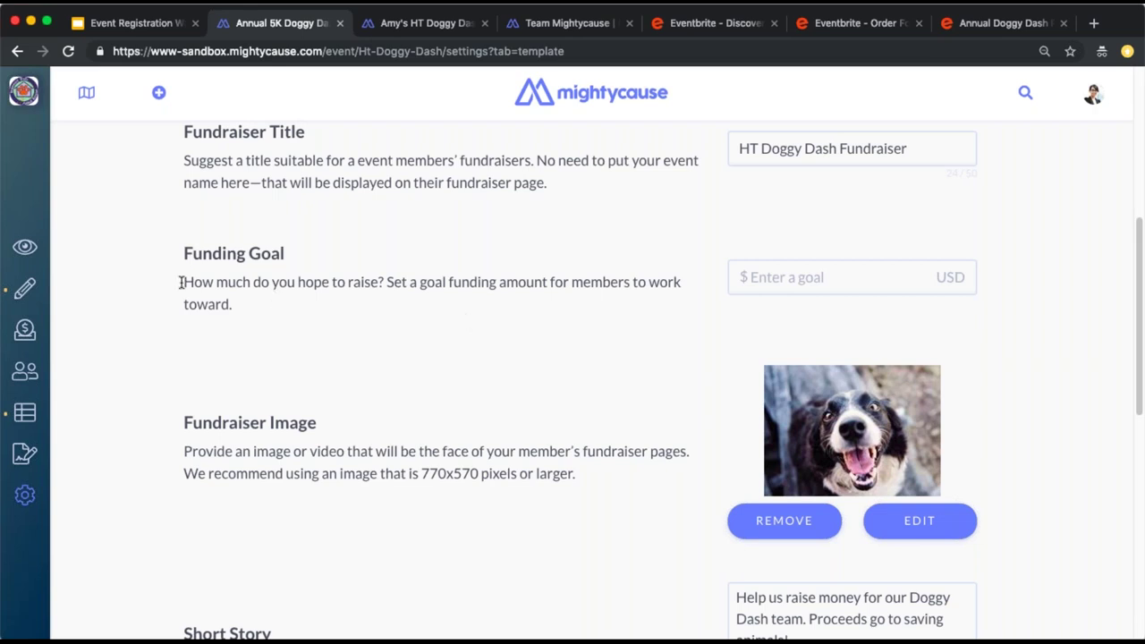
# Return to the live Annual 5K Doggy Dash page showing the $50,000 goal
pyautogui.moveTo(22, 249)
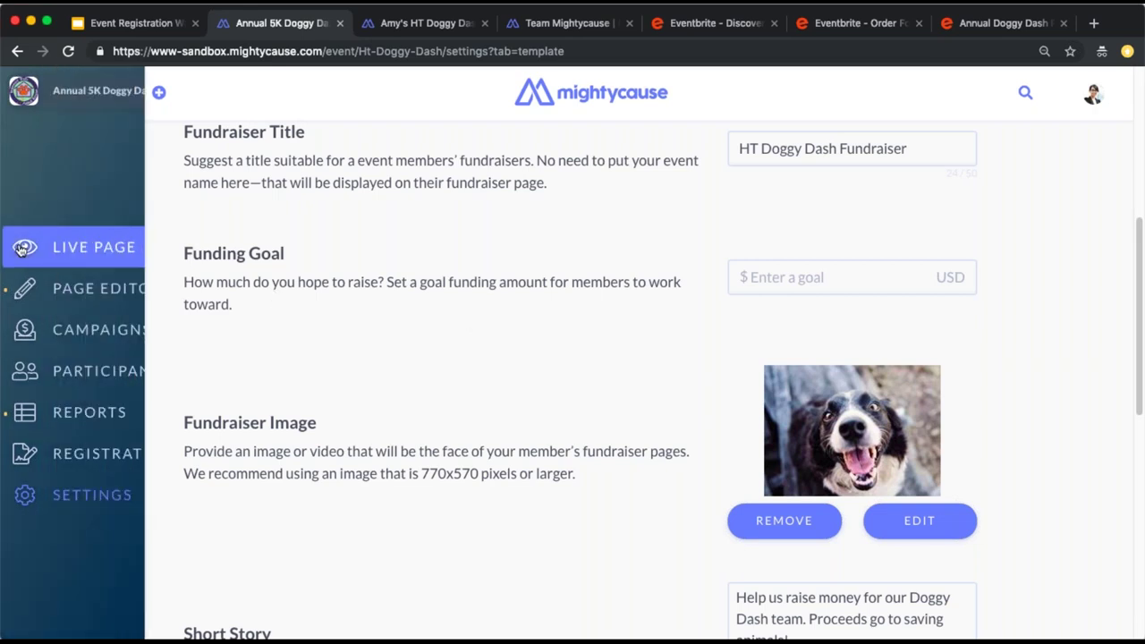
pyautogui.click(21, 249)
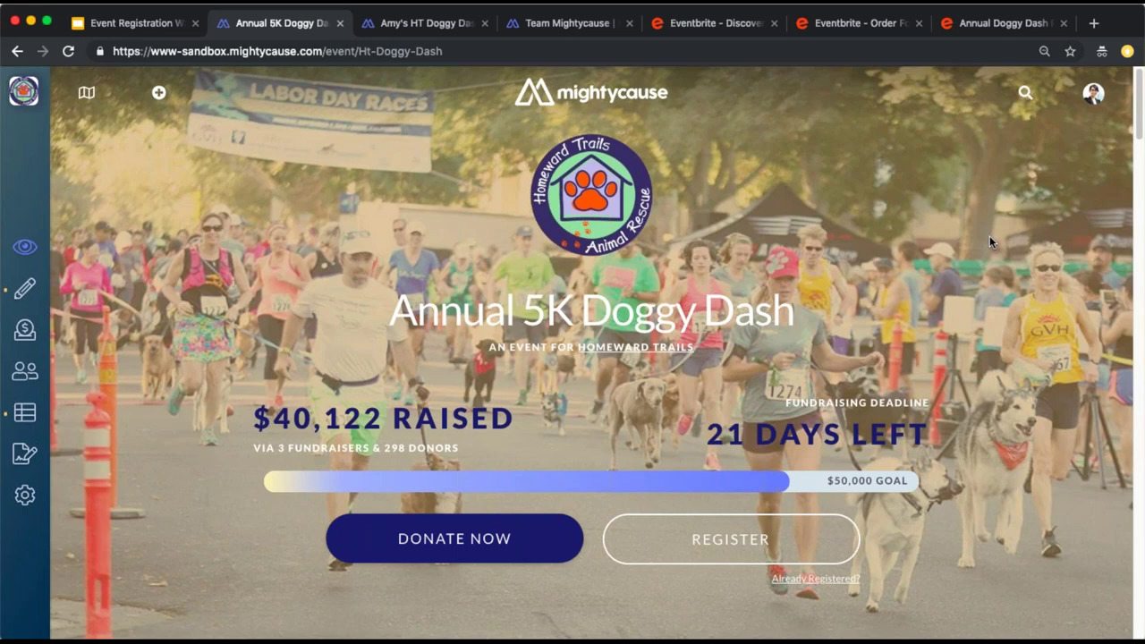
pyautogui.click(837, 27)
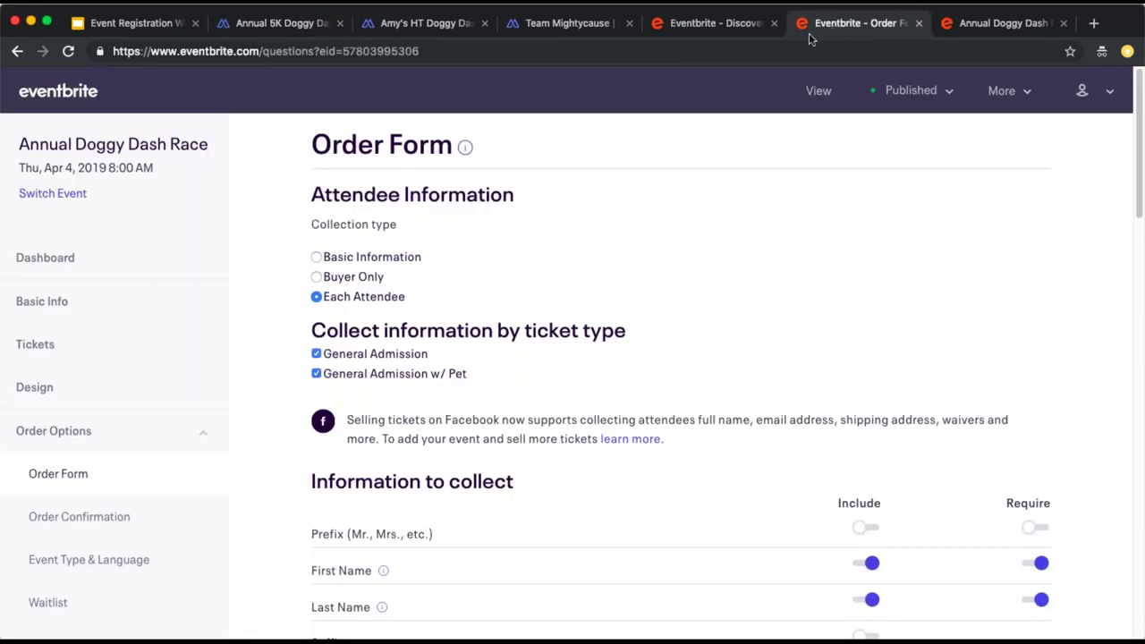
pyautogui.click(40, 343)
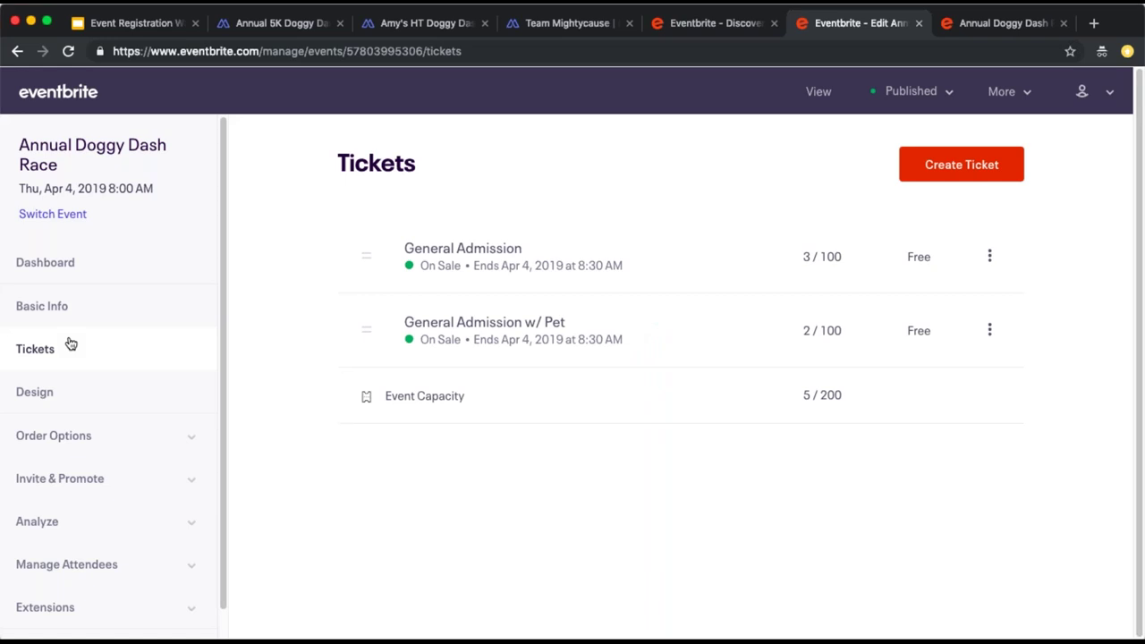
pyautogui.click(295, 25)
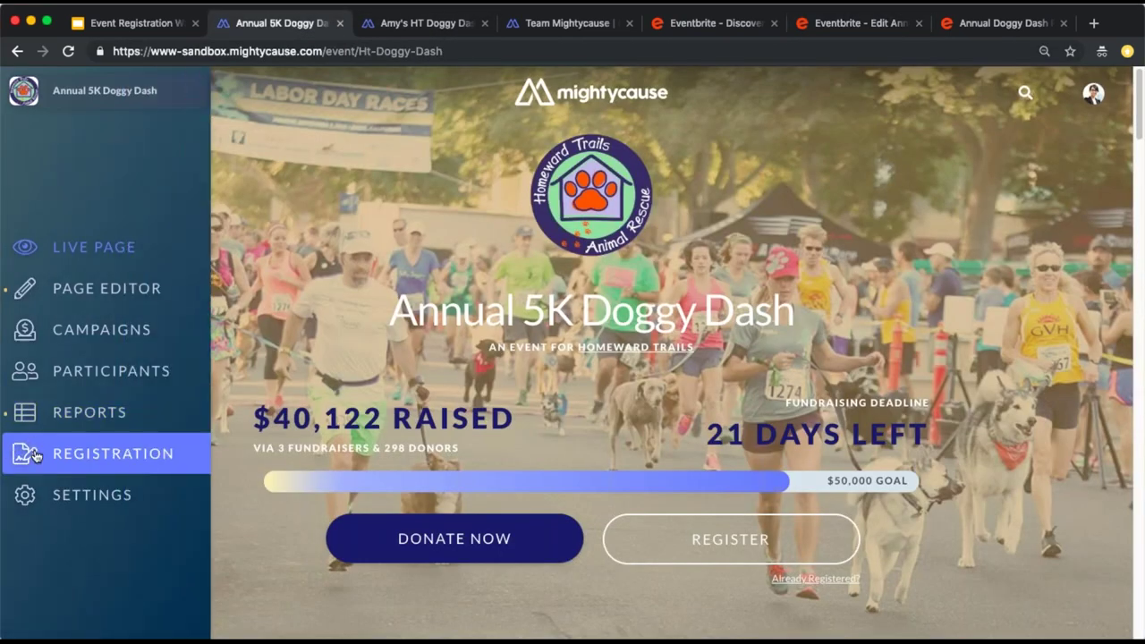
pyautogui.click(55, 445)
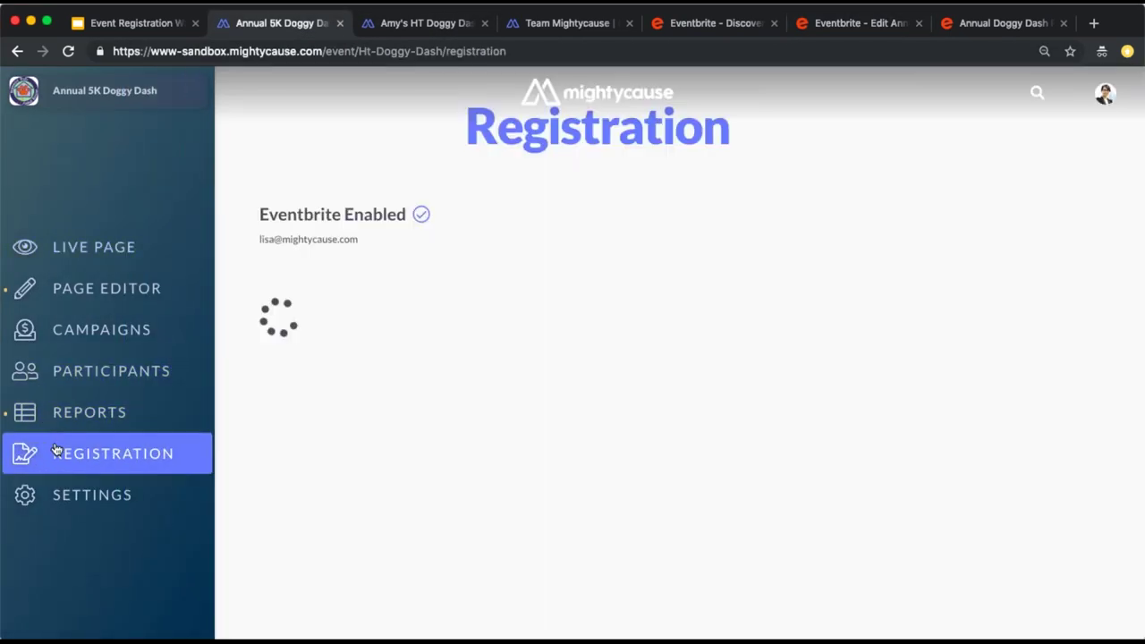
pyautogui.scroll(-1, 437, 386)
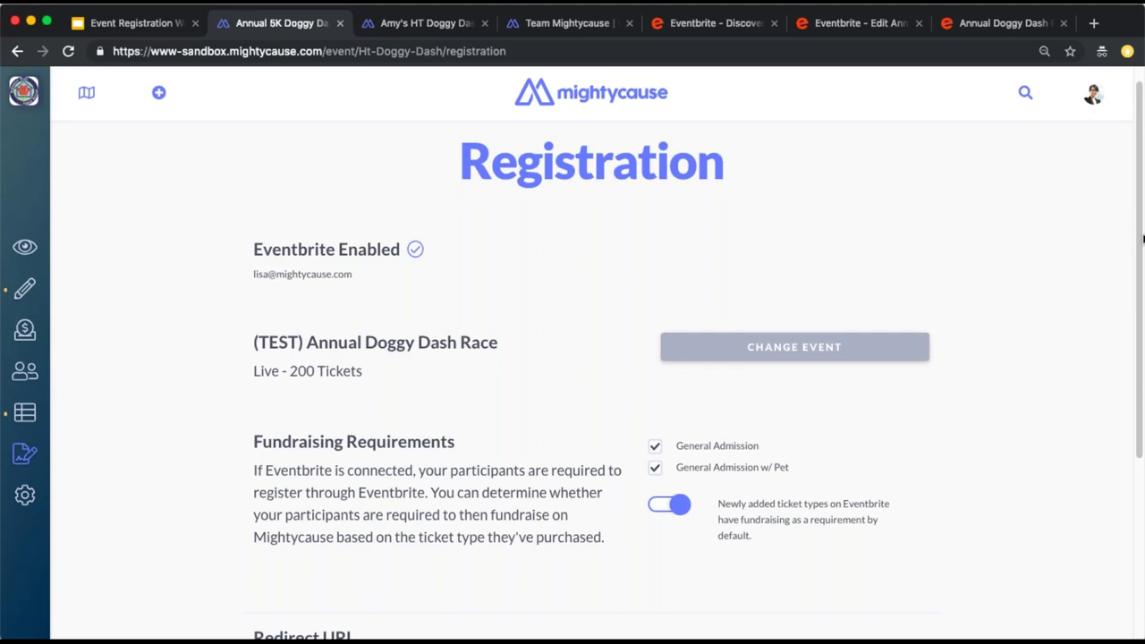
pyautogui.click(24, 250)
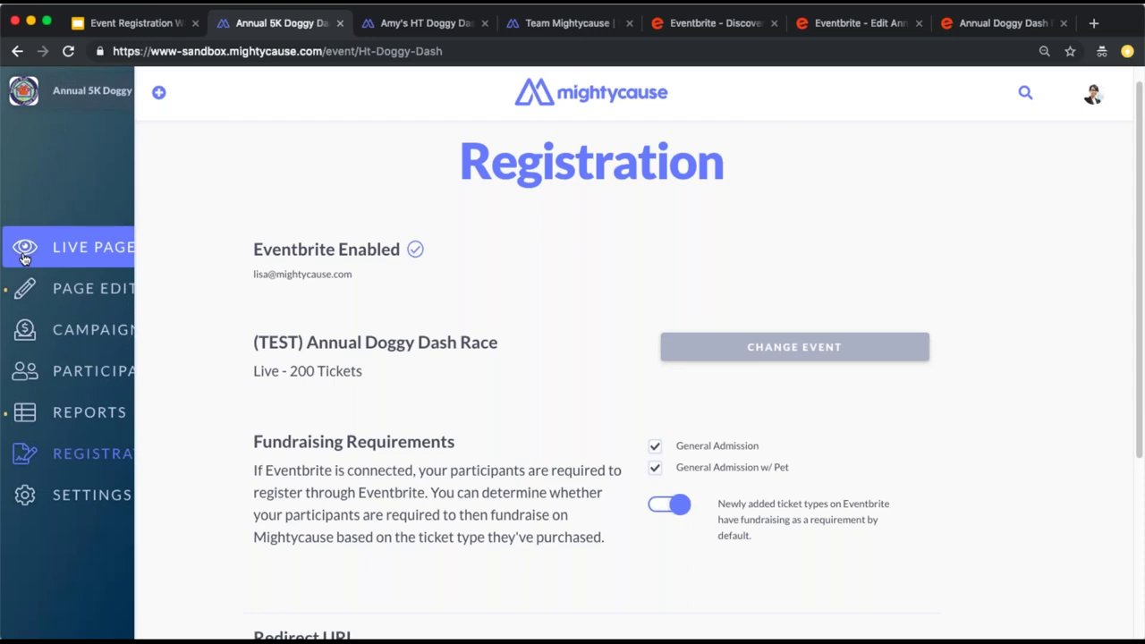